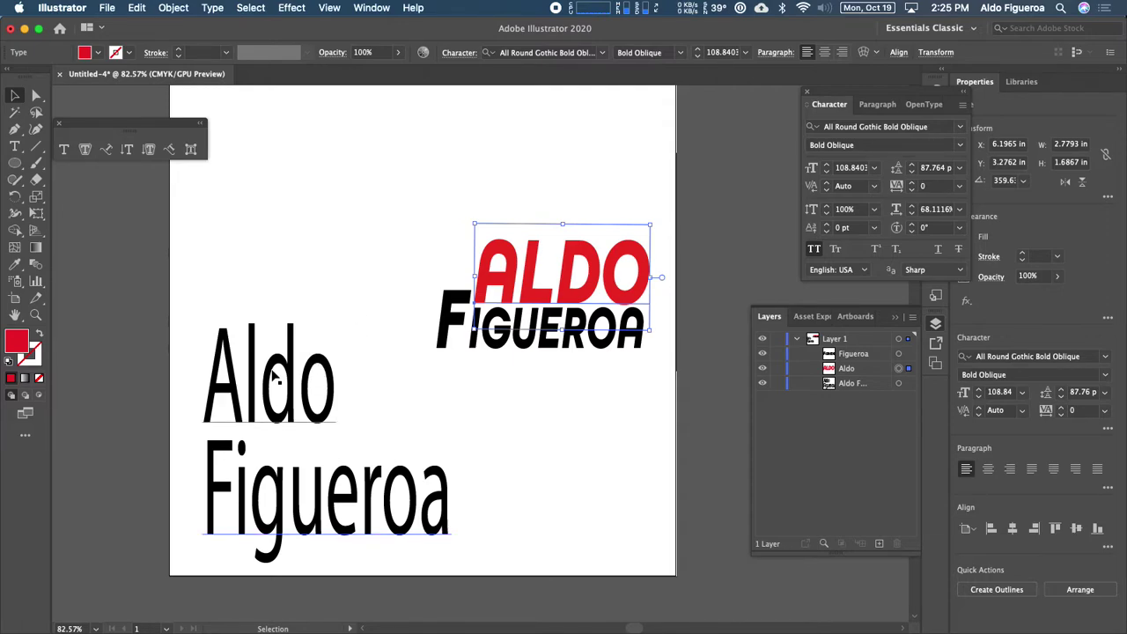
pyautogui.moveTo(362, 237); pyautogui.dragTo(402, 220)
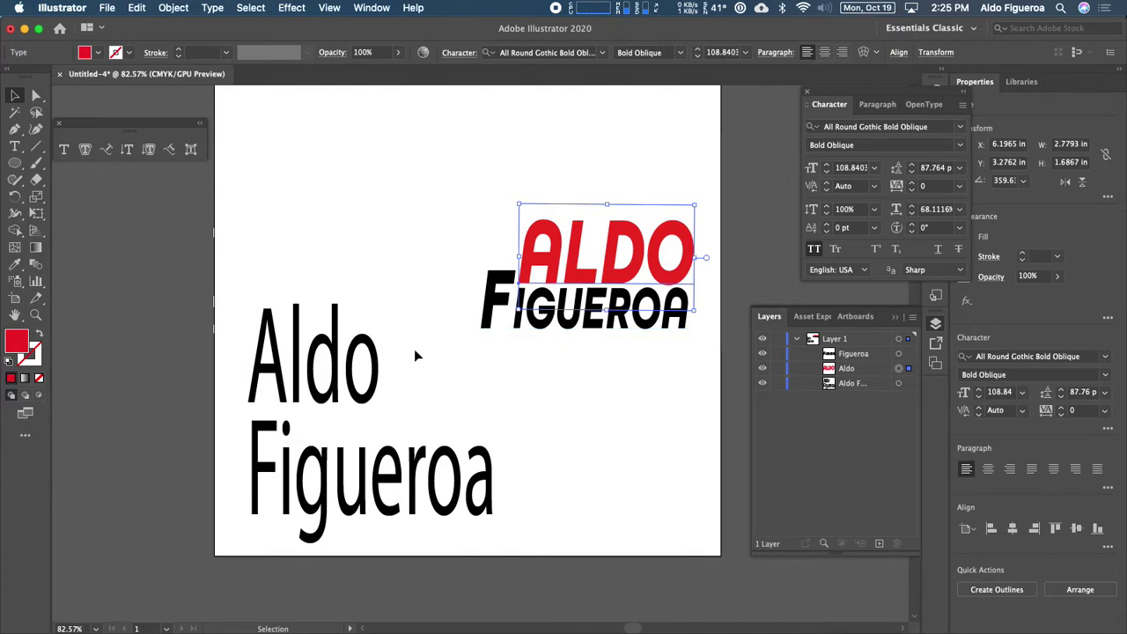
pyautogui.click(316, 363)
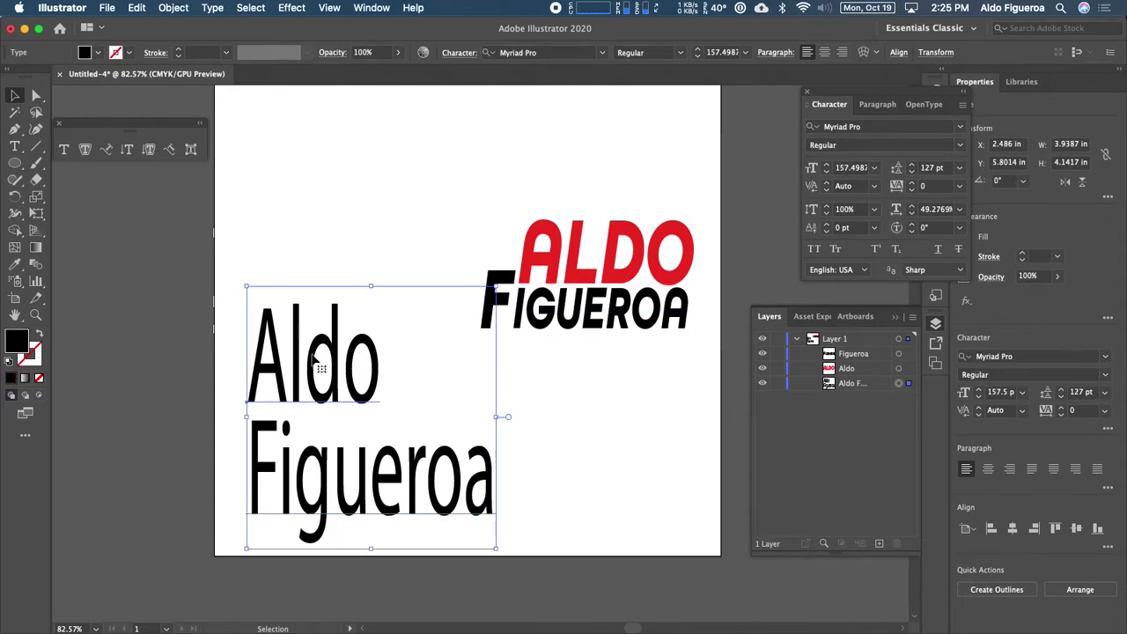
pyautogui.click(961, 127)
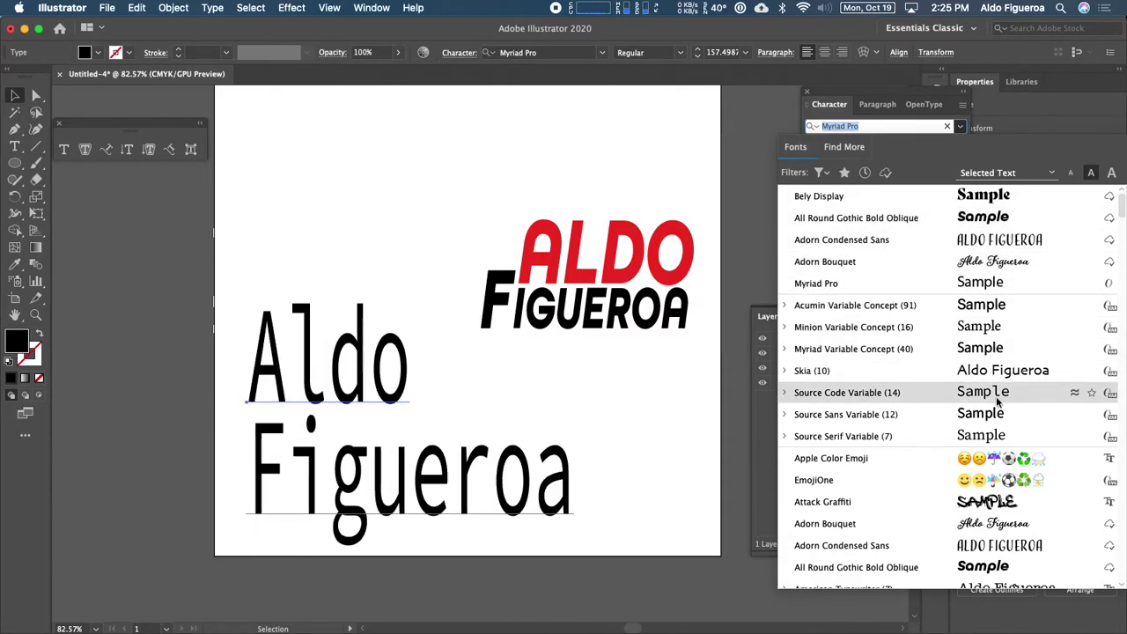
pyautogui.click(1016, 520)
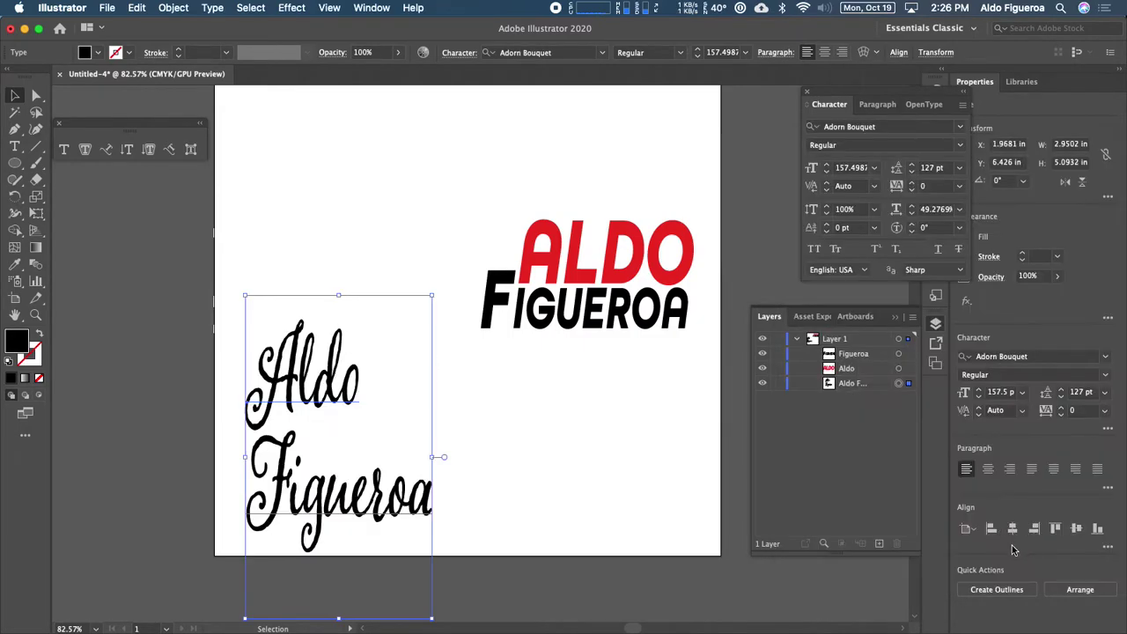
pyautogui.click(959, 126)
pyautogui.scroll(-6, 944, 573)
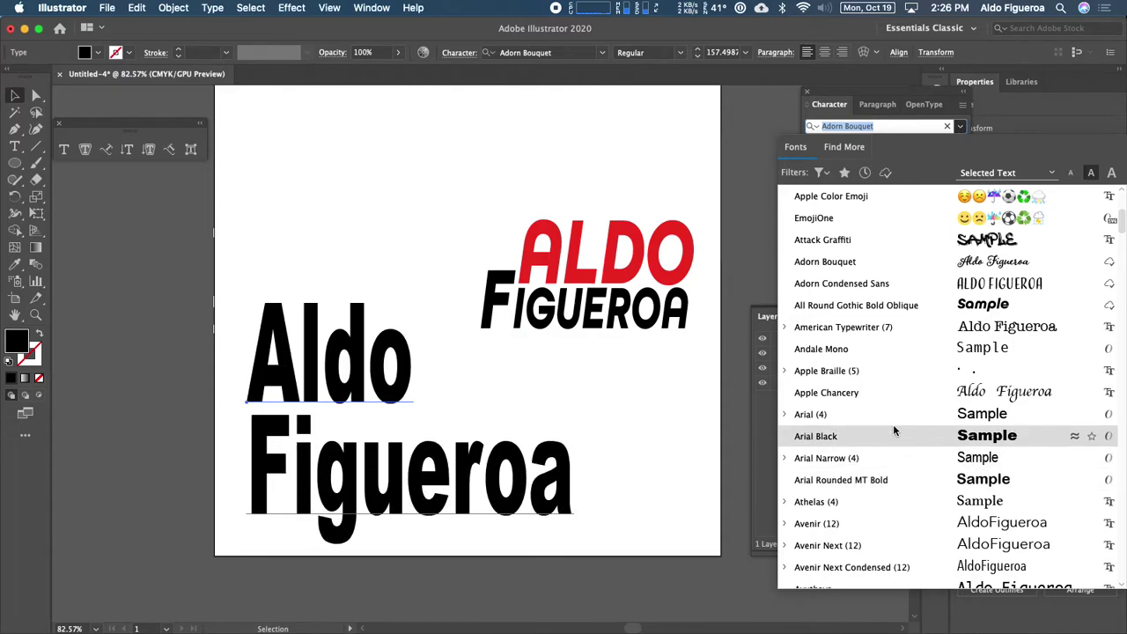
pyautogui.click(987, 438)
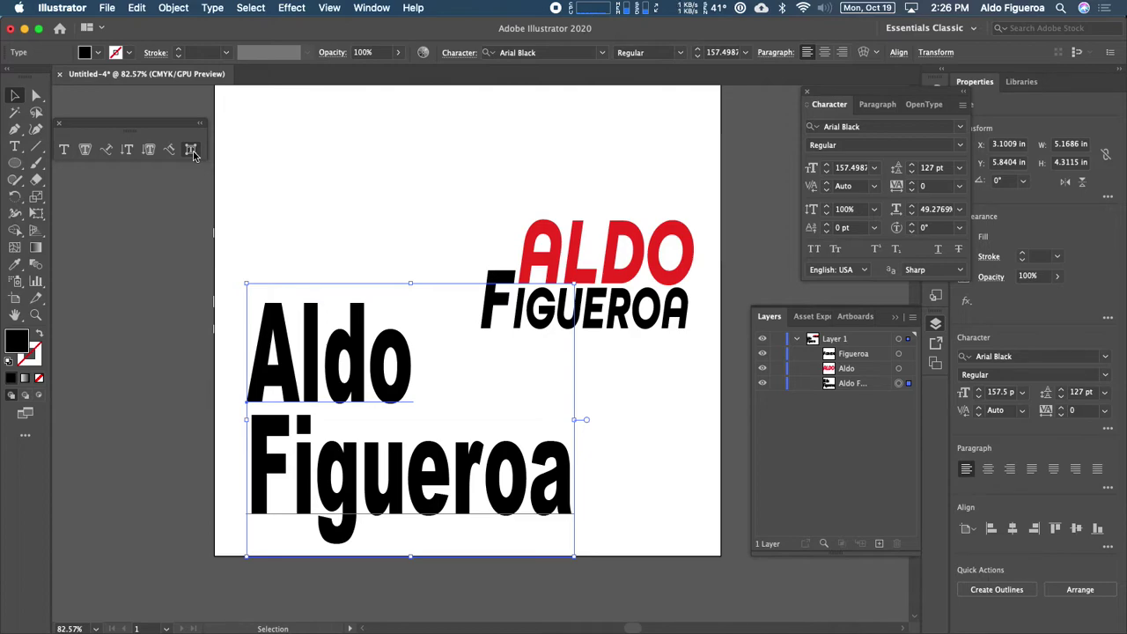
pyautogui.click(12, 95)
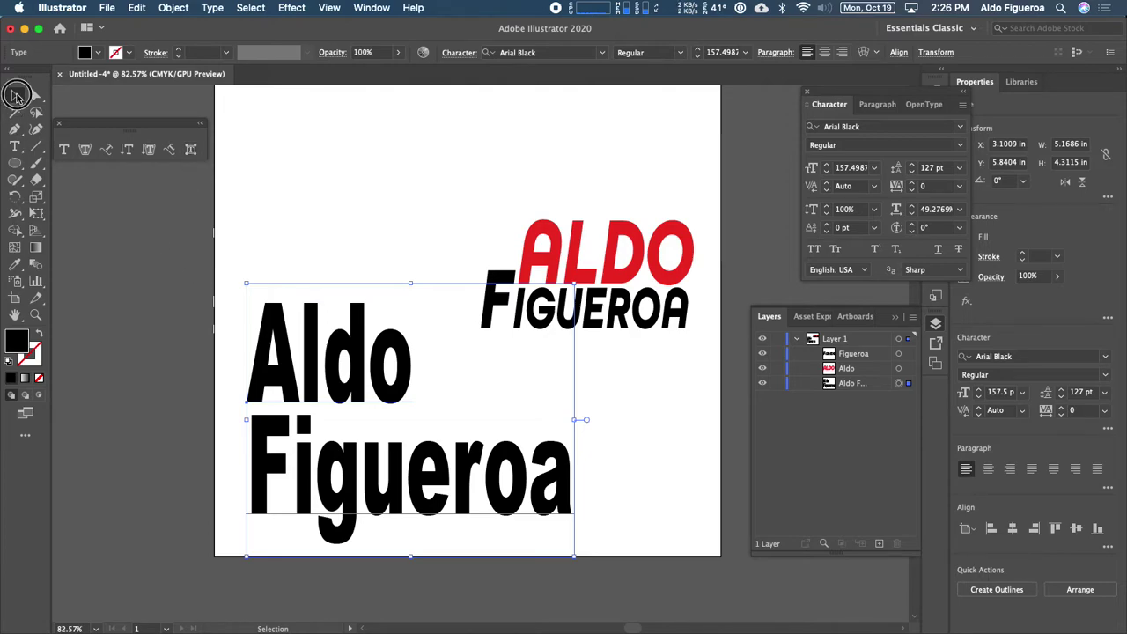
pyautogui.click(175, 313)
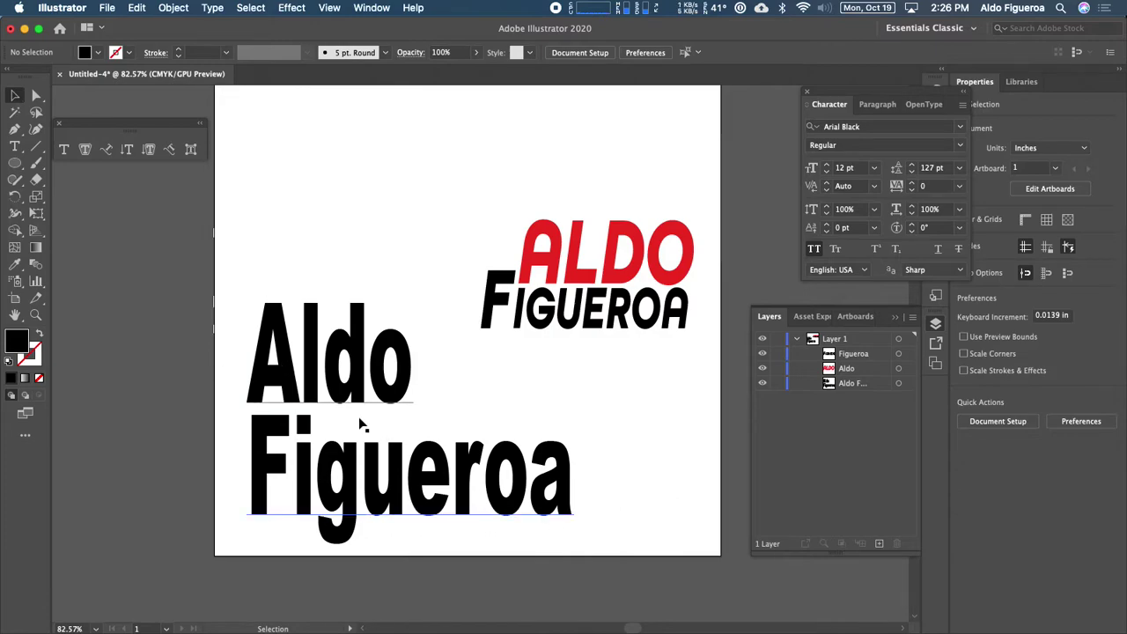
pyautogui.click(312, 375)
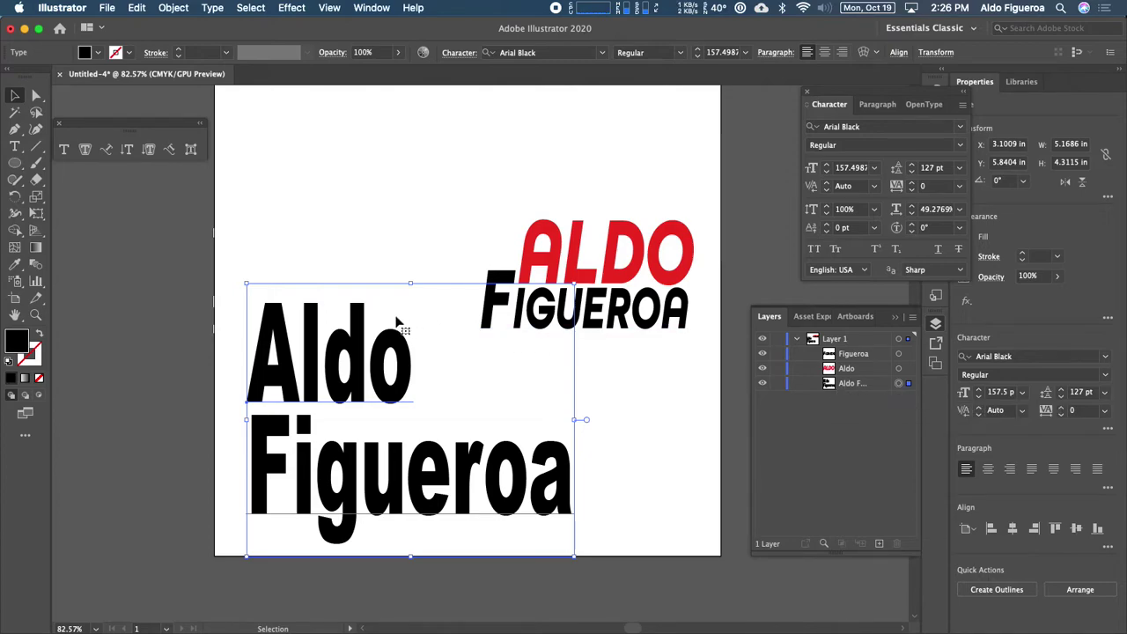
pyautogui.click(191, 150)
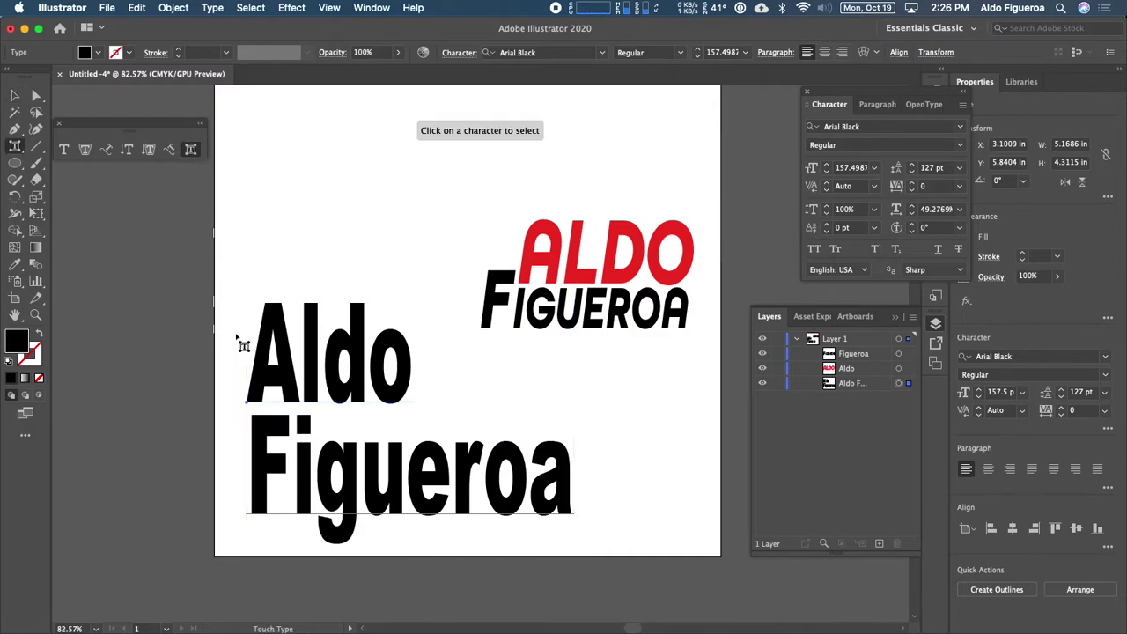
pyautogui.click(273, 378)
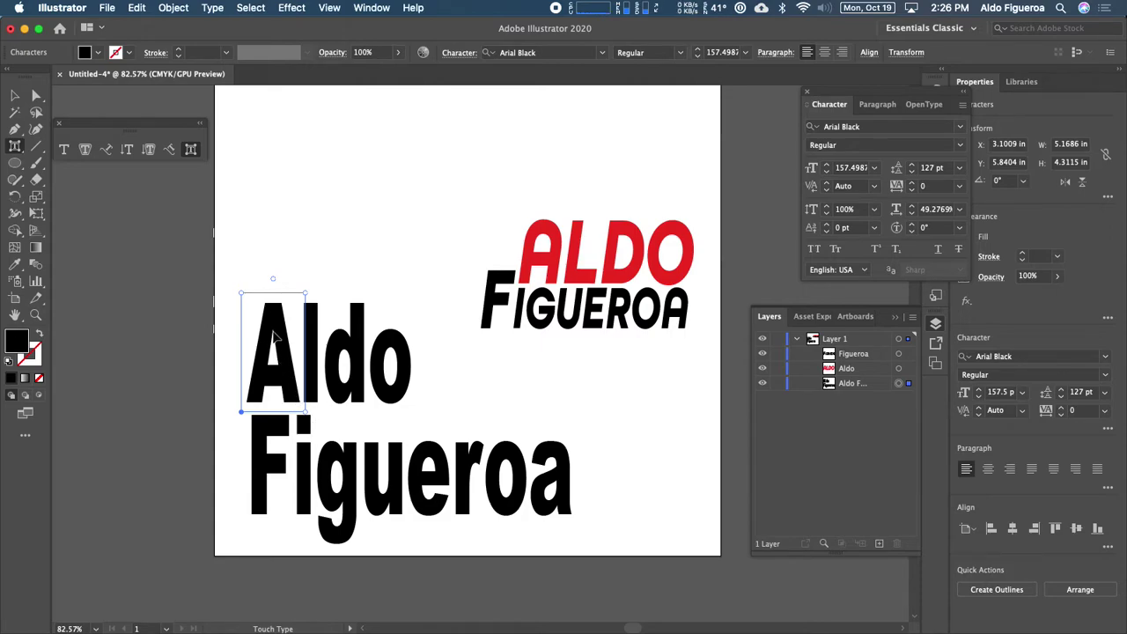
pyautogui.moveTo(242, 291); pyautogui.dragTo(243, 250)
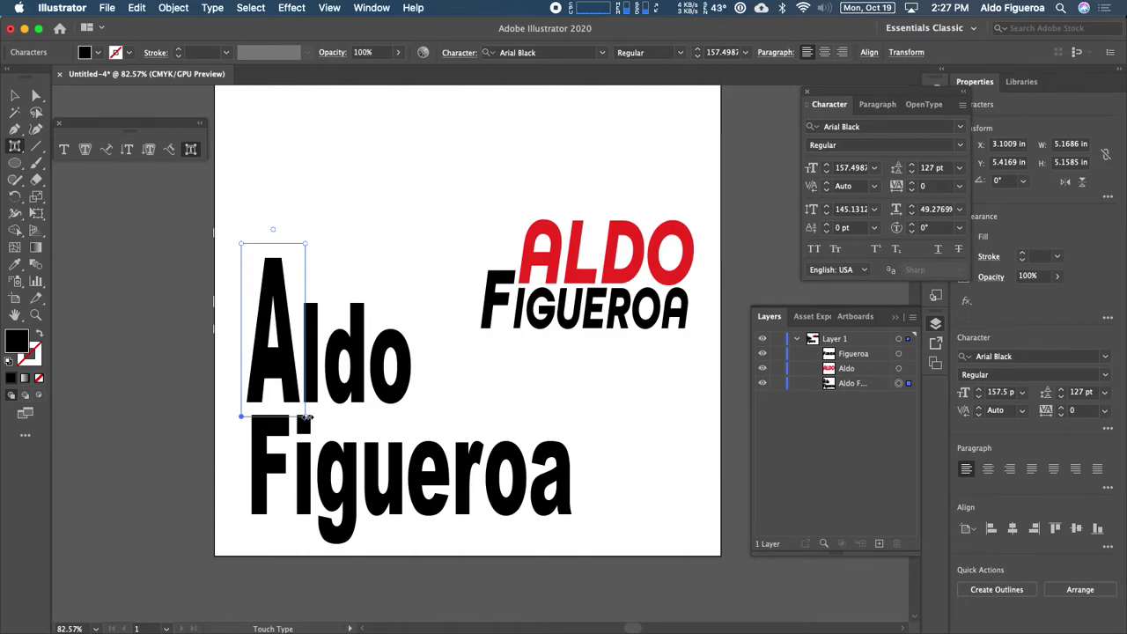
pyautogui.moveTo(304, 414); pyautogui.dragTo(362, 415)
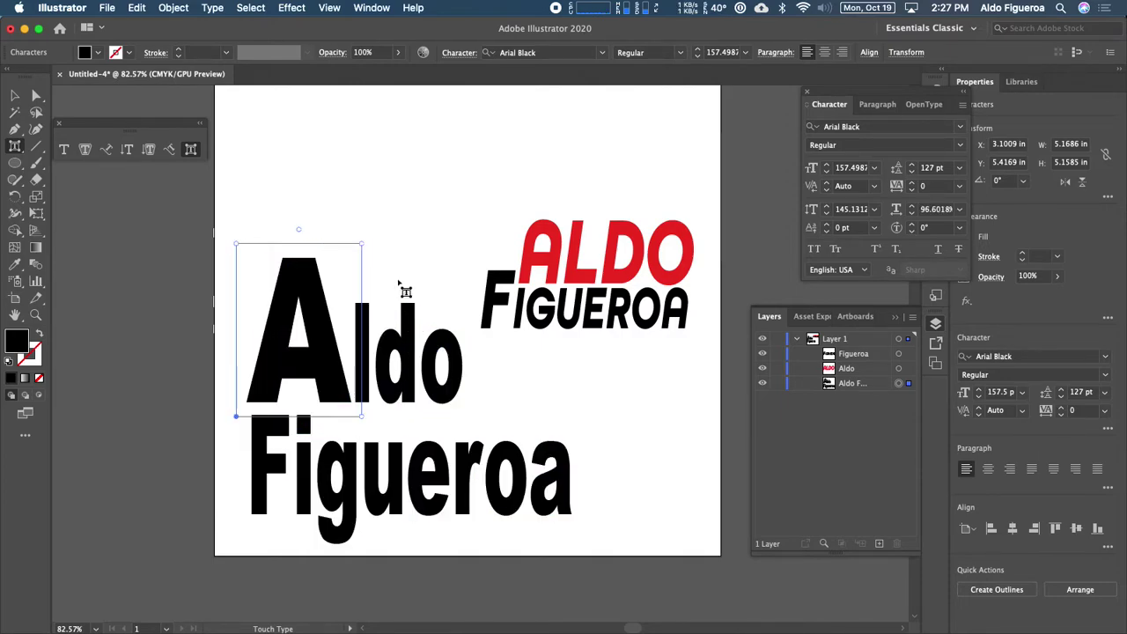
pyautogui.moveTo(363, 247); pyautogui.dragTo(442, 217)
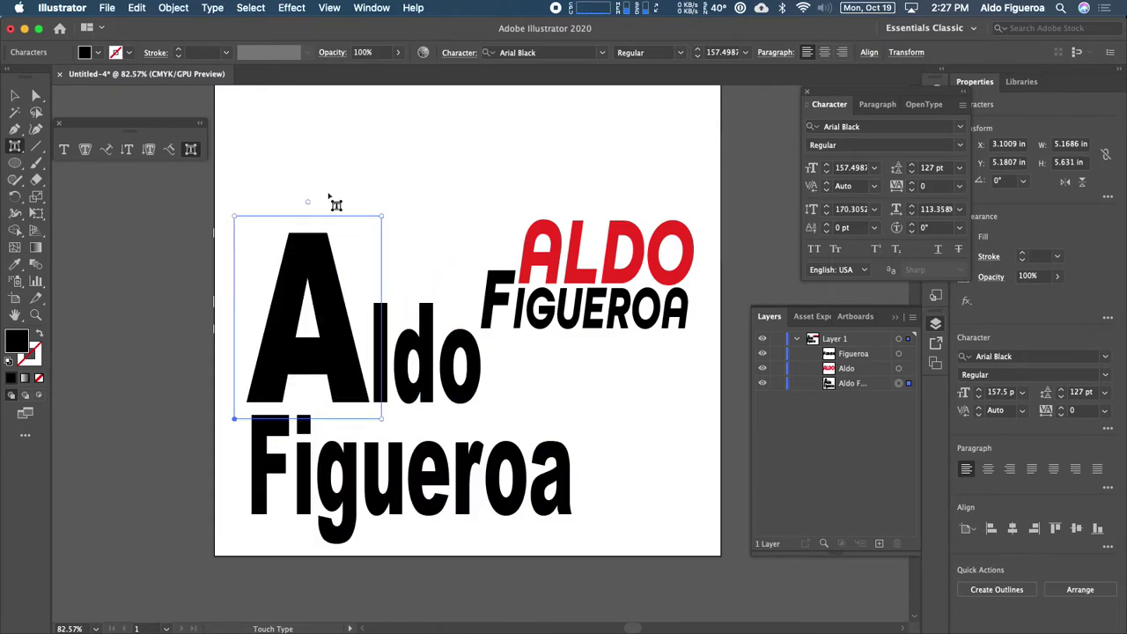
pyautogui.moveTo(310, 201); pyautogui.dragTo(337, 227)
pyautogui.moveTo(358, 304); pyautogui.dragTo(349, 332)
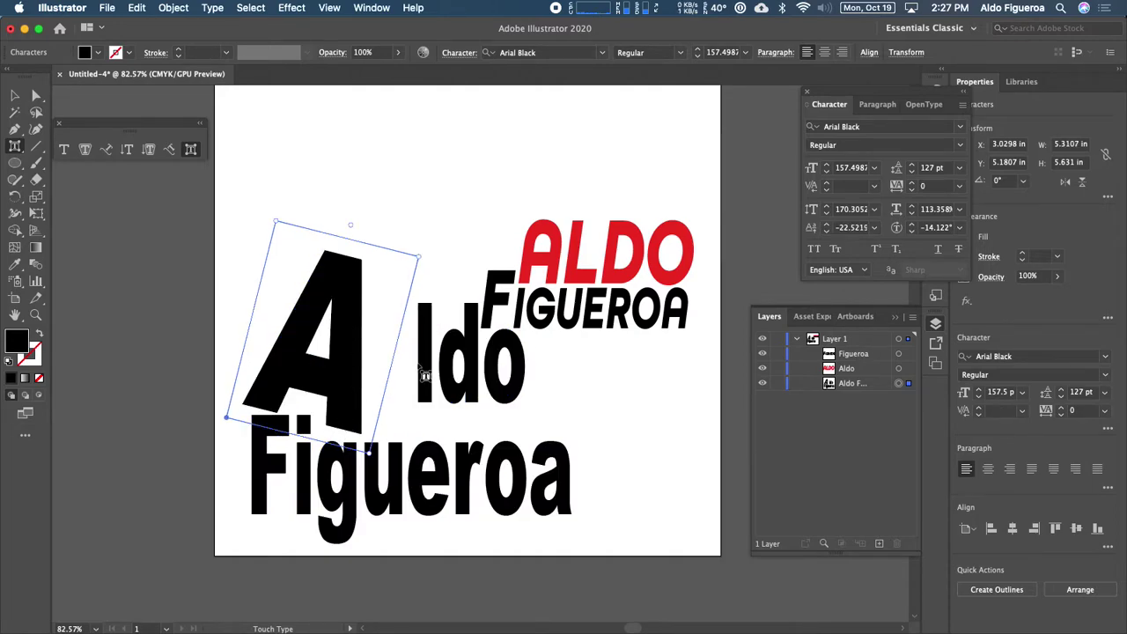
pyautogui.moveTo(426, 371); pyautogui.dragTo(403, 382)
pyautogui.moveTo(421, 321); pyautogui.dragTo(384, 323)
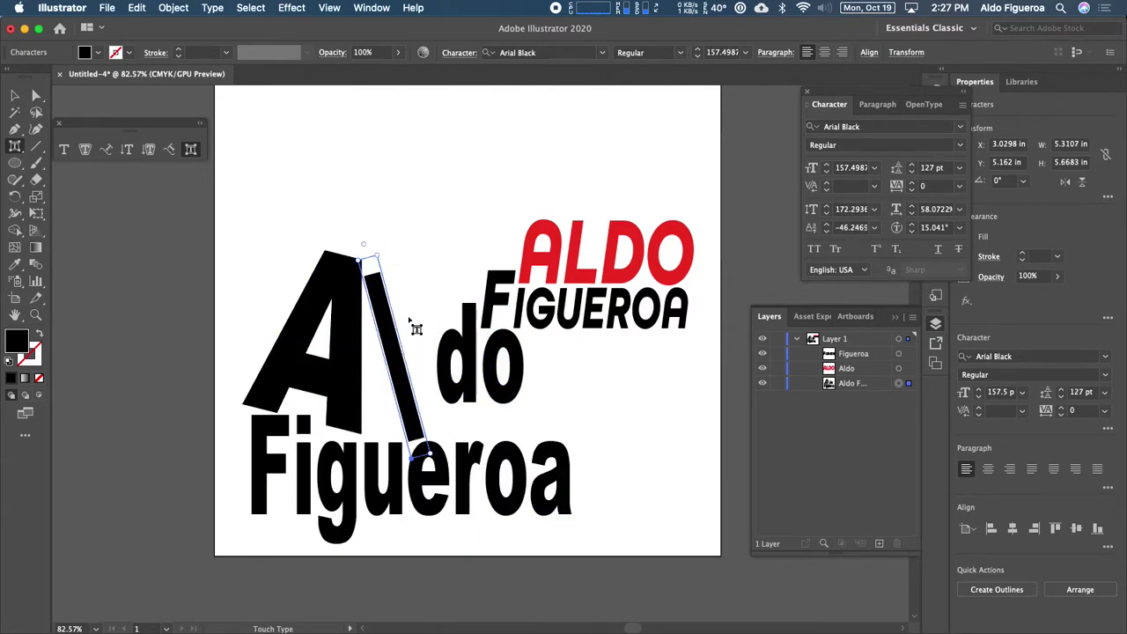
pyautogui.click(461, 381)
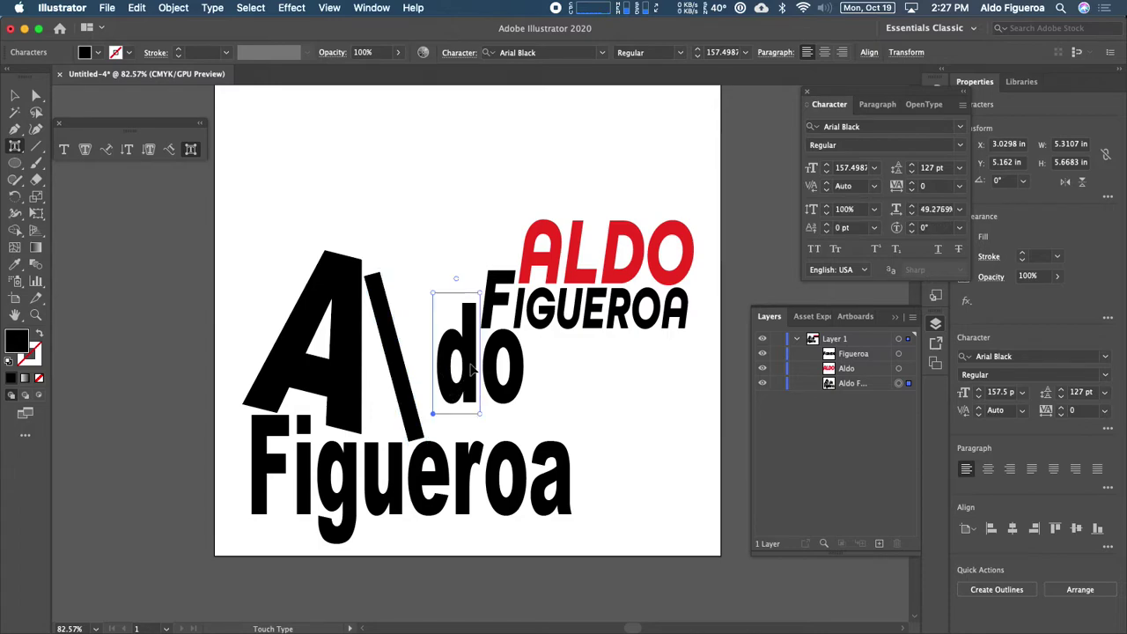
pyautogui.moveTo(471, 350); pyautogui.dragTo(461, 384)
pyautogui.moveTo(450, 313); pyautogui.dragTo(458, 308)
pyautogui.moveTo(467, 370); pyautogui.dragTo(514, 270)
pyautogui.moveTo(480, 318); pyautogui.dragTo(476, 341)
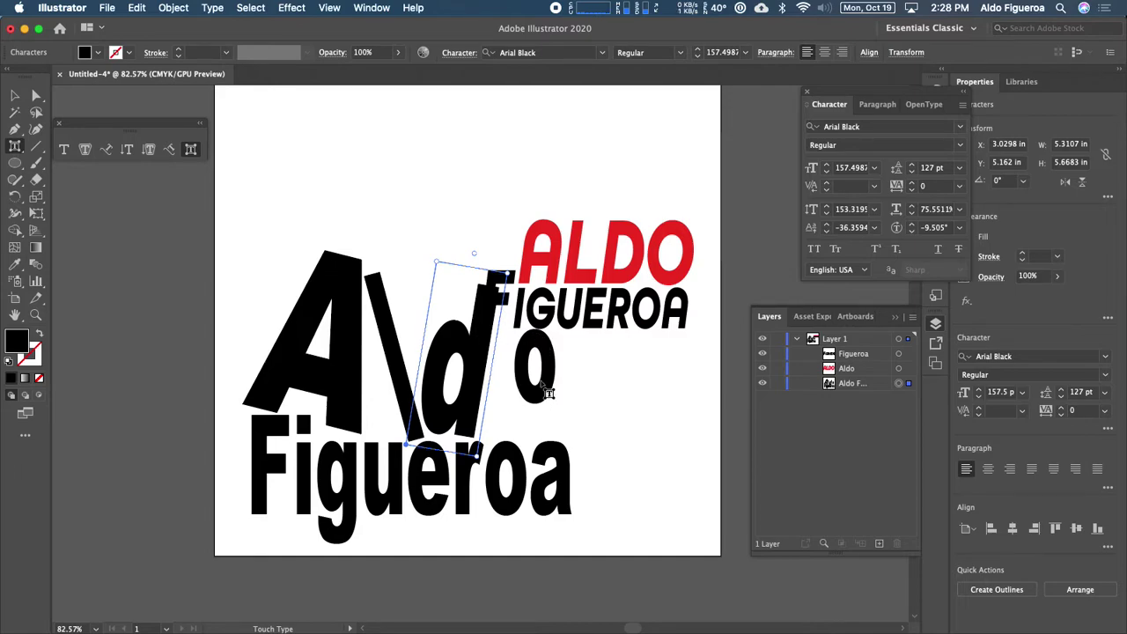
pyautogui.moveTo(546, 391); pyautogui.dragTo(502, 394)
pyautogui.moveTo(535, 354); pyautogui.dragTo(531, 361)
pyautogui.moveTo(533, 443); pyautogui.dragTo(576, 438)
pyautogui.moveTo(531, 393); pyautogui.dragTo(534, 386)
pyautogui.moveTo(521, 348); pyautogui.dragTo(526, 352)
pyautogui.moveTo(522, 388); pyautogui.dragTo(522, 390)
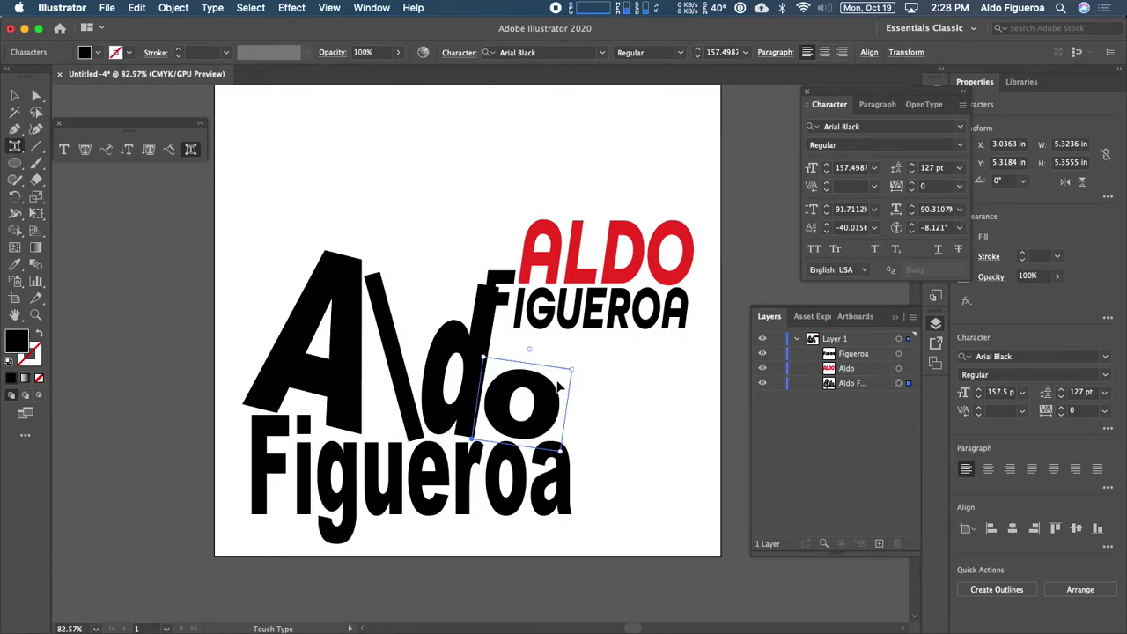
pyautogui.click(408, 343)
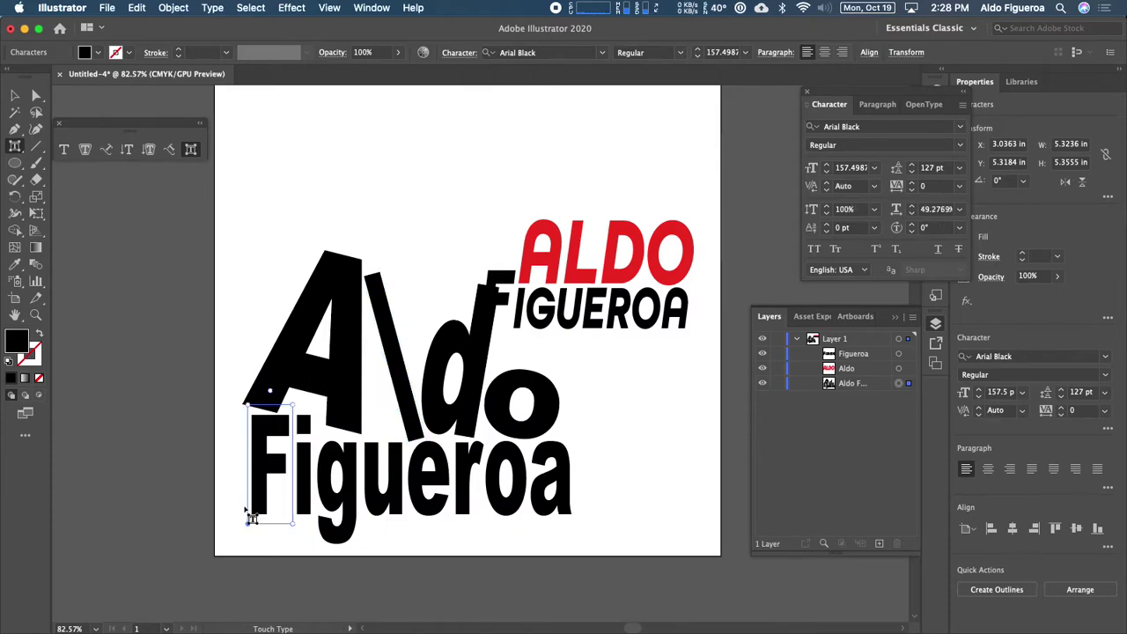
pyautogui.scroll(-5, 251, 526)
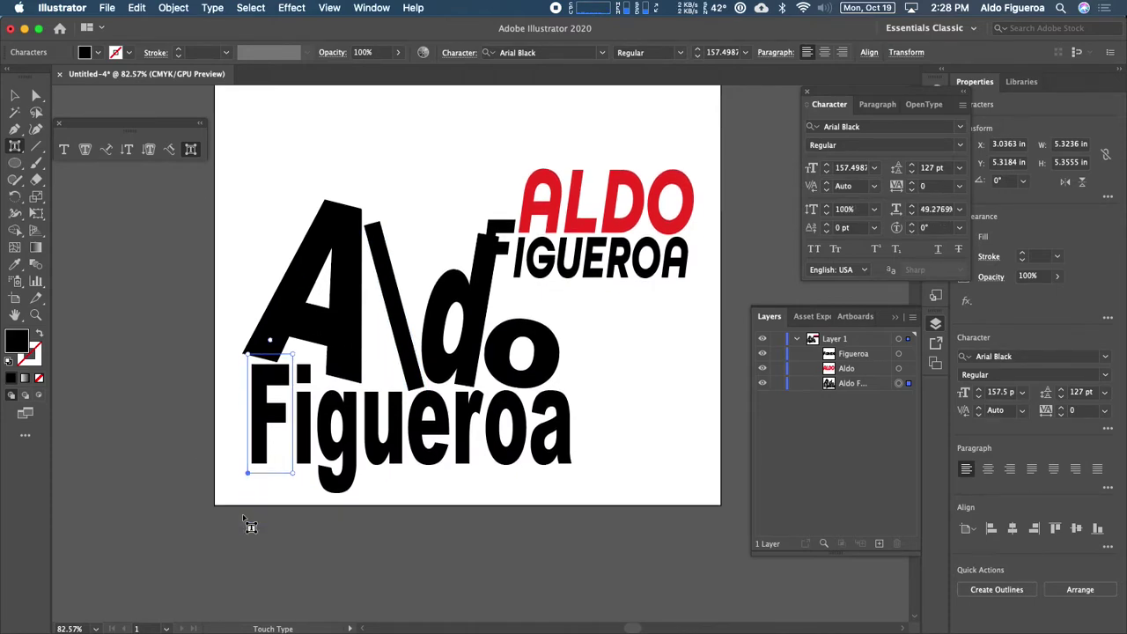
pyautogui.scroll(1, 245, 516)
pyautogui.scroll(-1, 244, 514)
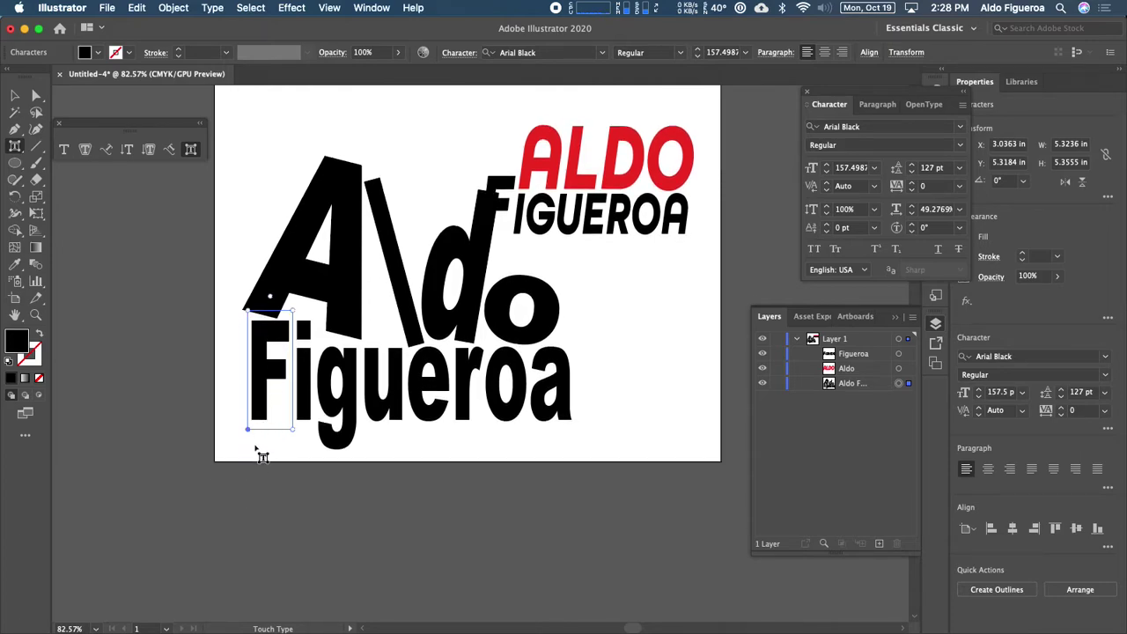
pyautogui.moveTo(296, 310); pyautogui.dragTo(328, 226)
pyautogui.moveTo(268, 337); pyautogui.dragTo(263, 414)
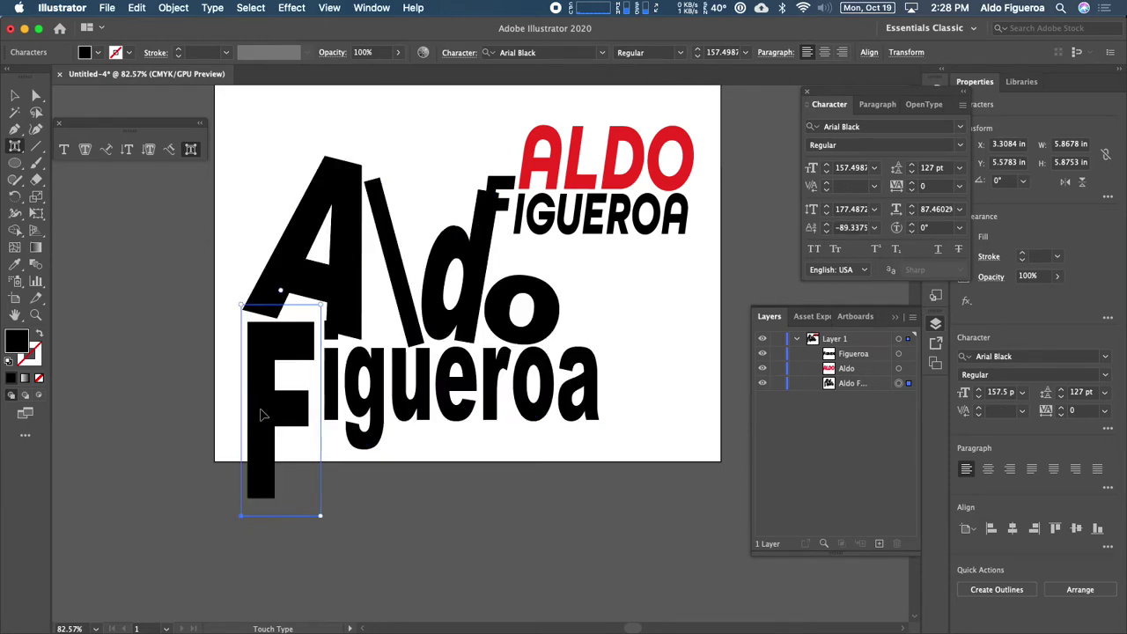
pyautogui.moveTo(275, 289)
pyautogui.mouseDown()
pyautogui.moveTo(262, 294)
pyautogui.moveTo(276, 307)
pyautogui.mouseUp()
pyautogui.moveTo(273, 348); pyautogui.dragTo(278, 361)
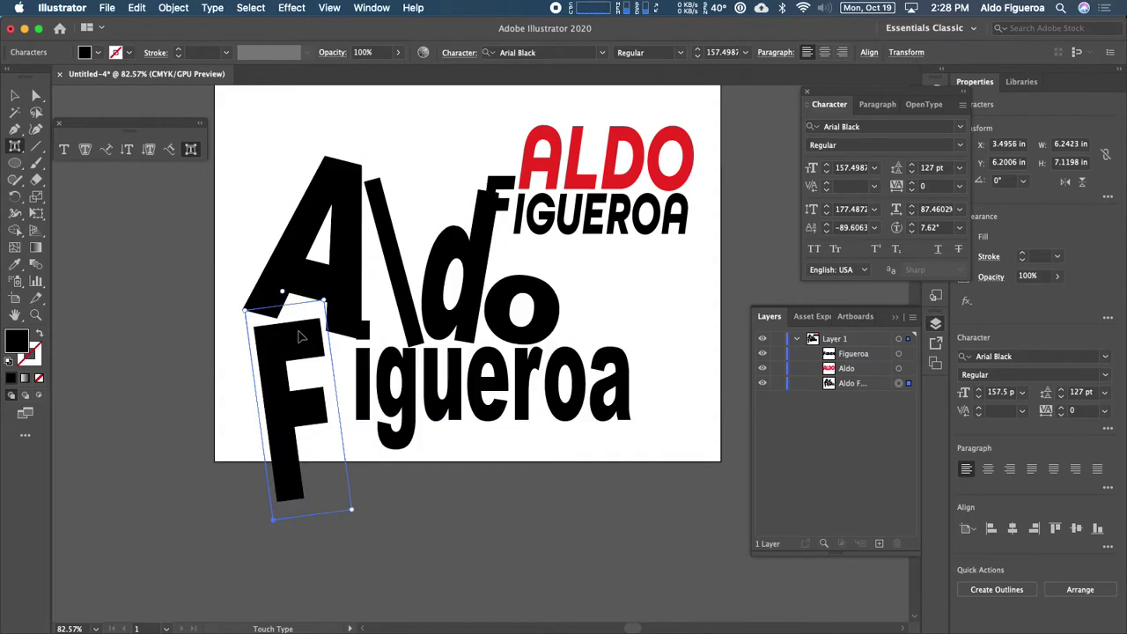
pyautogui.moveTo(361, 363); pyautogui.dragTo(353, 319)
pyautogui.moveTo(347, 412); pyautogui.dragTo(339, 434)
pyautogui.moveTo(361, 342); pyautogui.dragTo(378, 329)
pyautogui.moveTo(376, 388)
pyautogui.mouseDown()
pyautogui.moveTo(376, 407)
pyautogui.moveTo(374, 377)
pyautogui.mouseUp()
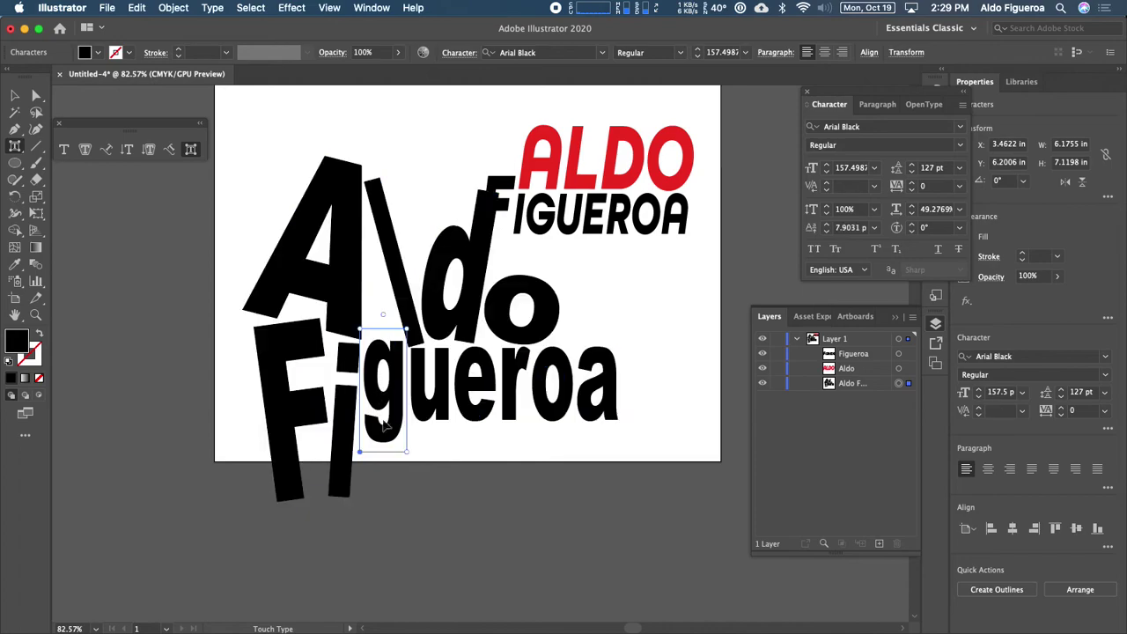
pyautogui.moveTo(415, 335); pyautogui.dragTo(373, 421)
pyautogui.moveTo(385, 365); pyautogui.dragTo(427, 421)
pyautogui.click(433, 393)
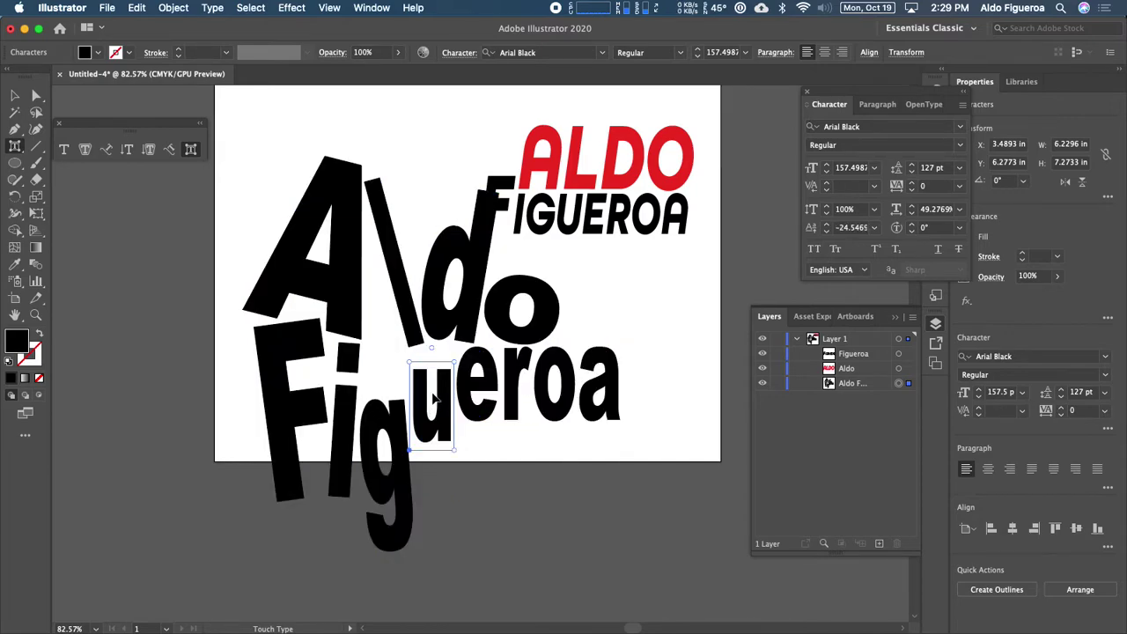
pyautogui.moveTo(431, 349); pyautogui.dragTo(444, 323)
pyautogui.moveTo(438, 372); pyautogui.dragTo(425, 394)
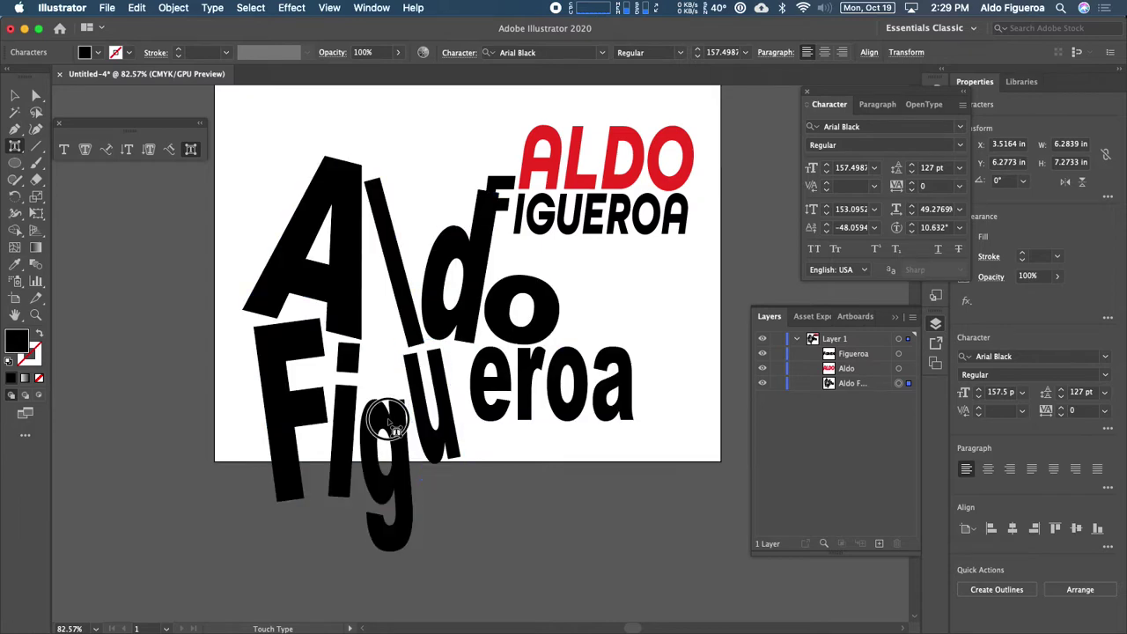
pyautogui.click(392, 539)
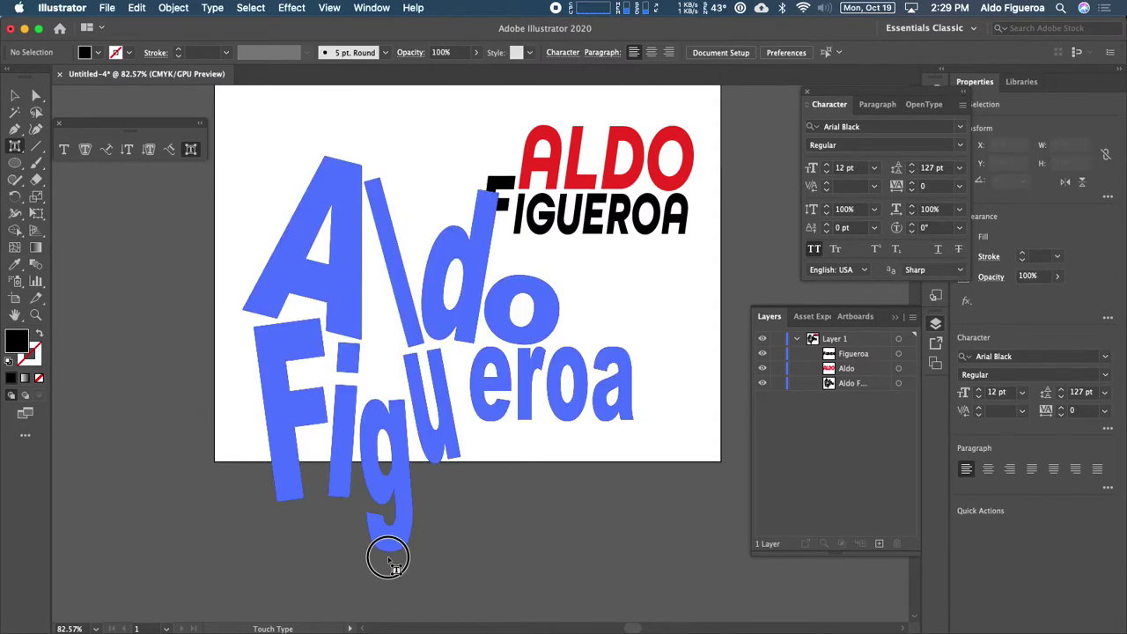
pyautogui.click(458, 462)
pyautogui.moveTo(460, 464); pyautogui.dragTo(431, 458)
pyautogui.click(402, 559)
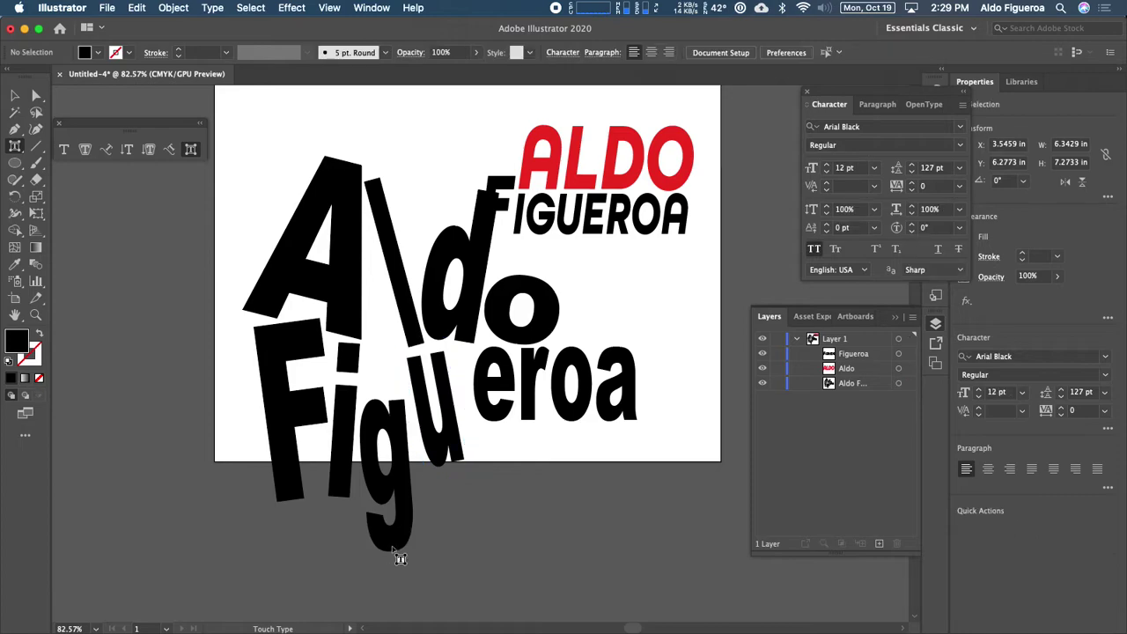
pyautogui.click(487, 411)
pyautogui.moveTo(486, 411); pyautogui.dragTo(431, 464)
pyautogui.click(431, 464)
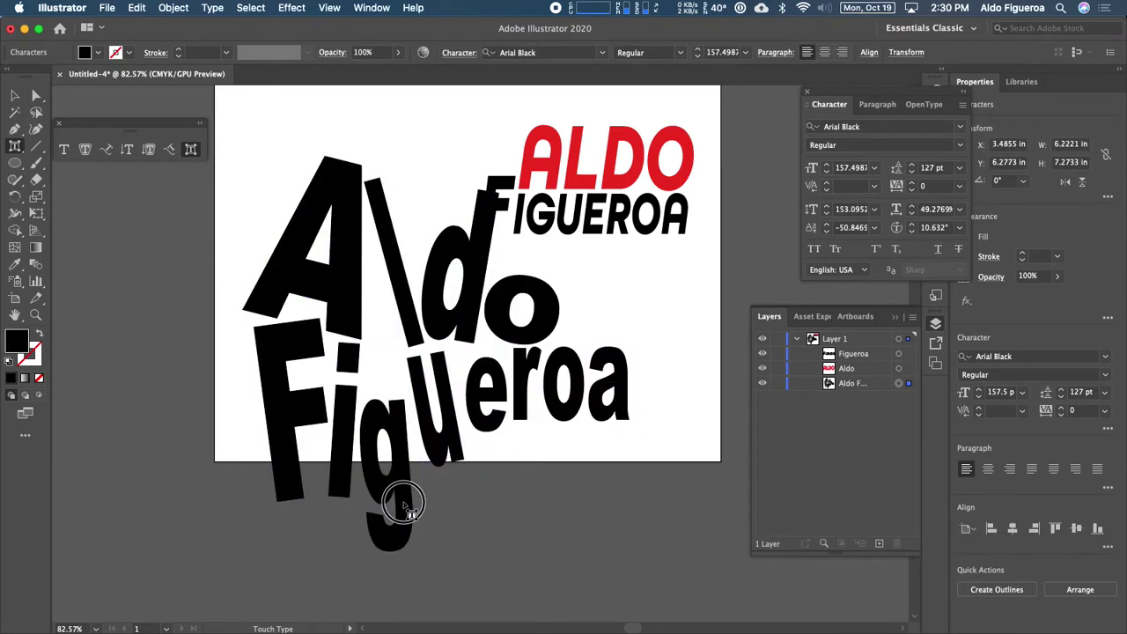
pyautogui.click(331, 467)
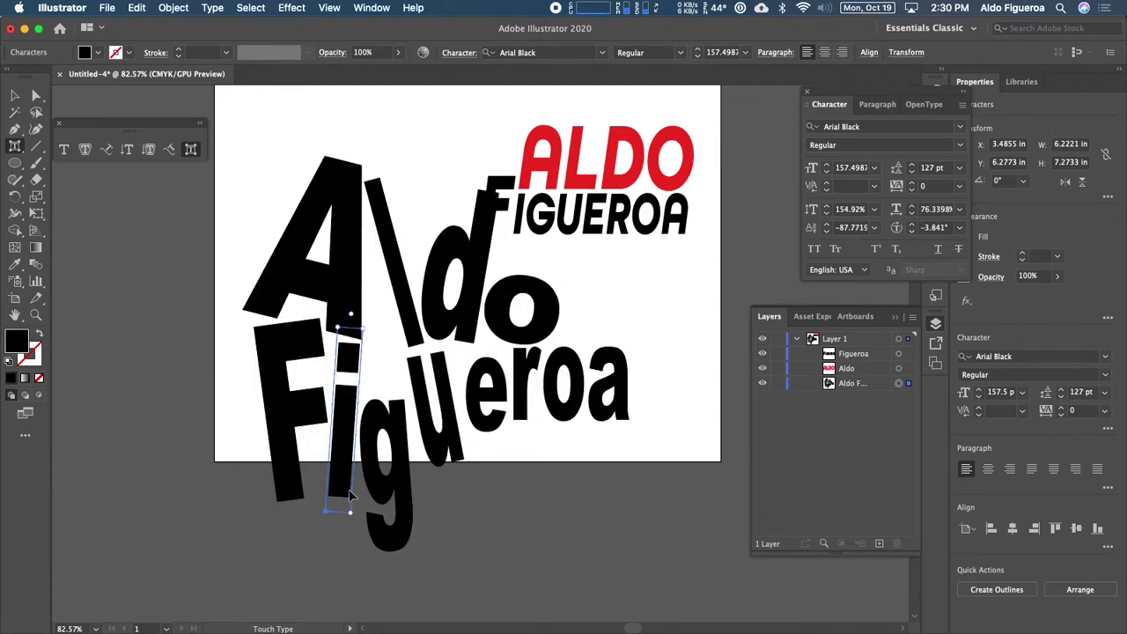
pyautogui.click(389, 504)
pyautogui.moveTo(384, 493); pyautogui.dragTo(379, 452)
pyautogui.moveTo(478, 397); pyautogui.dragTo(478, 398)
pyautogui.moveTo(510, 343); pyautogui.dragTo(516, 320)
pyautogui.moveTo(488, 368); pyautogui.dragTo(485, 389)
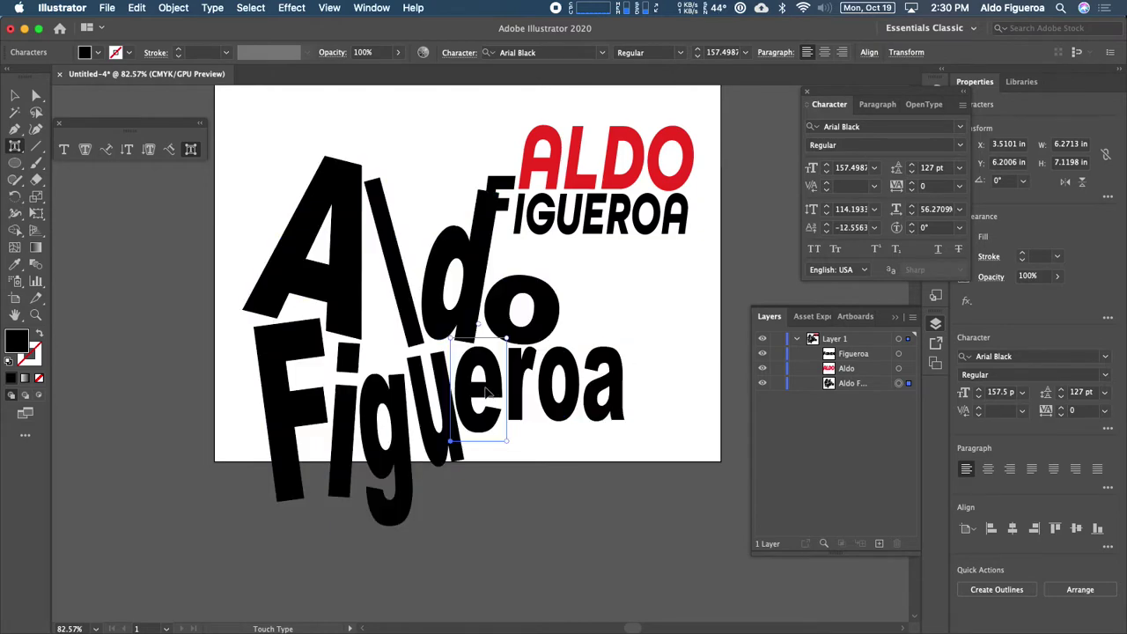
pyautogui.moveTo(483, 339); pyautogui.dragTo(481, 365)
pyautogui.click(527, 374)
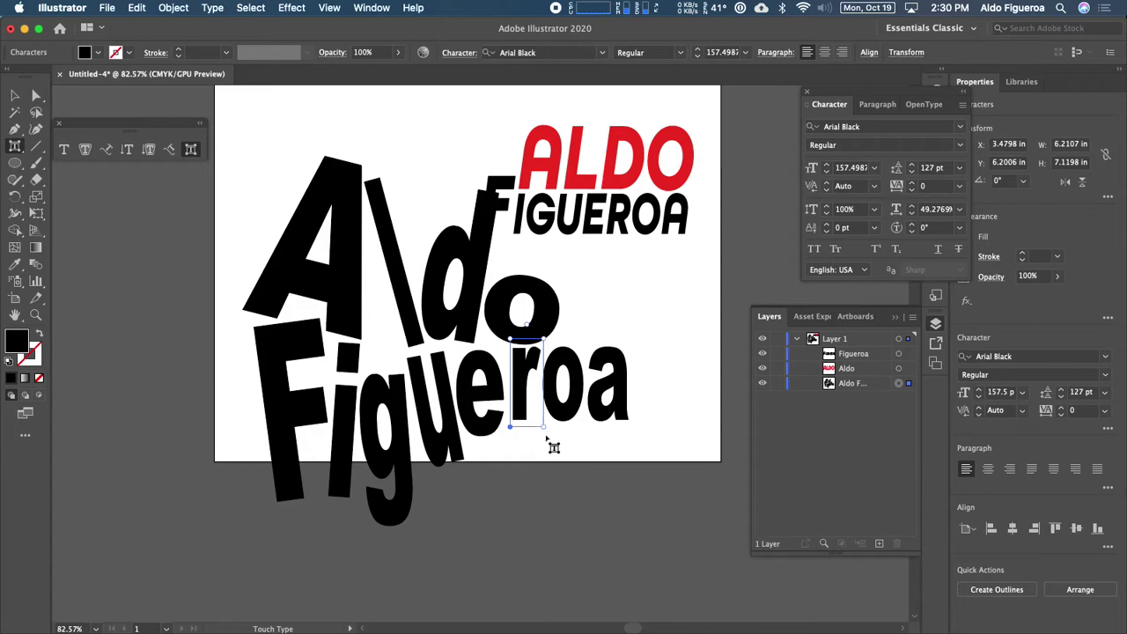
pyautogui.moveTo(546, 426); pyautogui.dragTo(538, 426)
pyautogui.moveTo(523, 364); pyautogui.dragTo(523, 366)
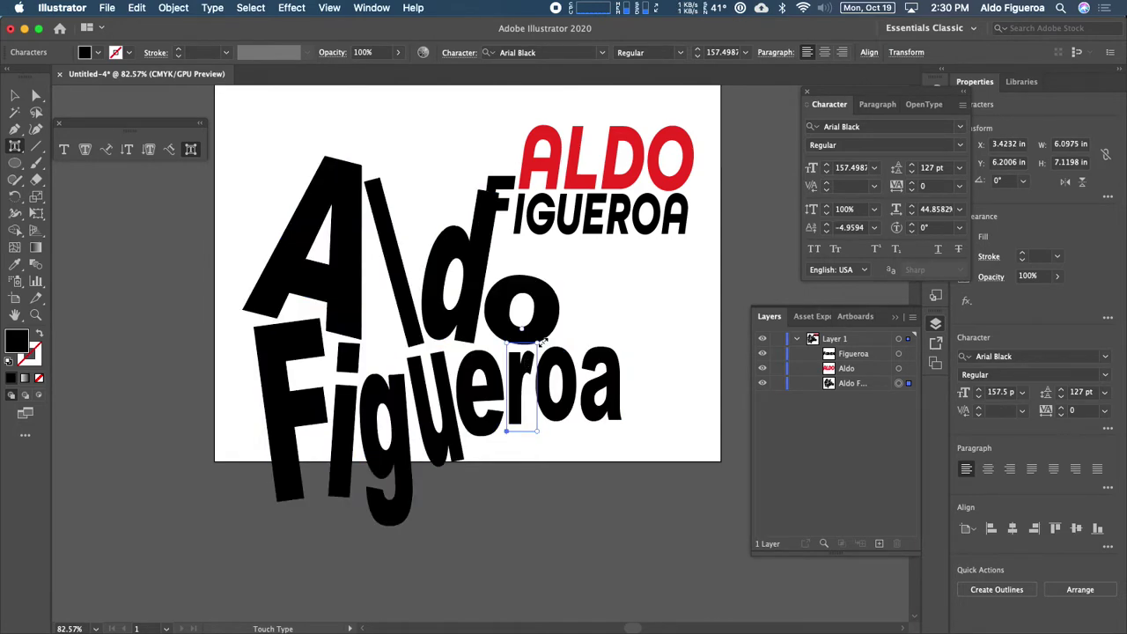
pyautogui.moveTo(521, 328); pyautogui.dragTo(520, 325)
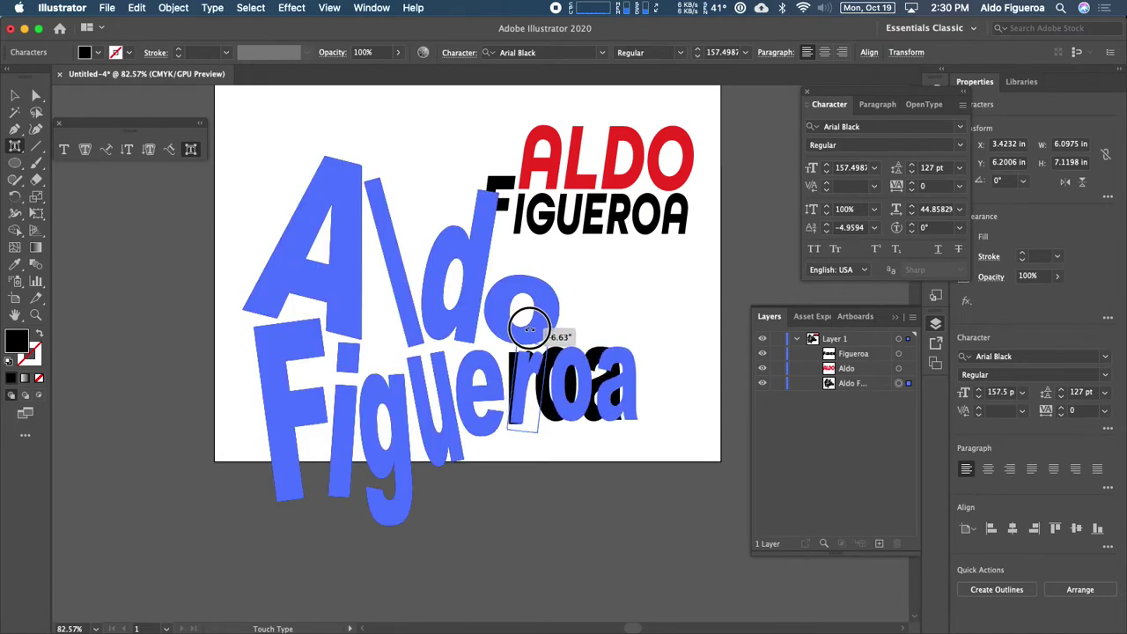
pyautogui.moveTo(538, 333); pyautogui.dragTo(523, 384)
pyautogui.click(570, 355)
pyautogui.click(579, 359)
pyautogui.moveTo(578, 322); pyautogui.dragTo(568, 362)
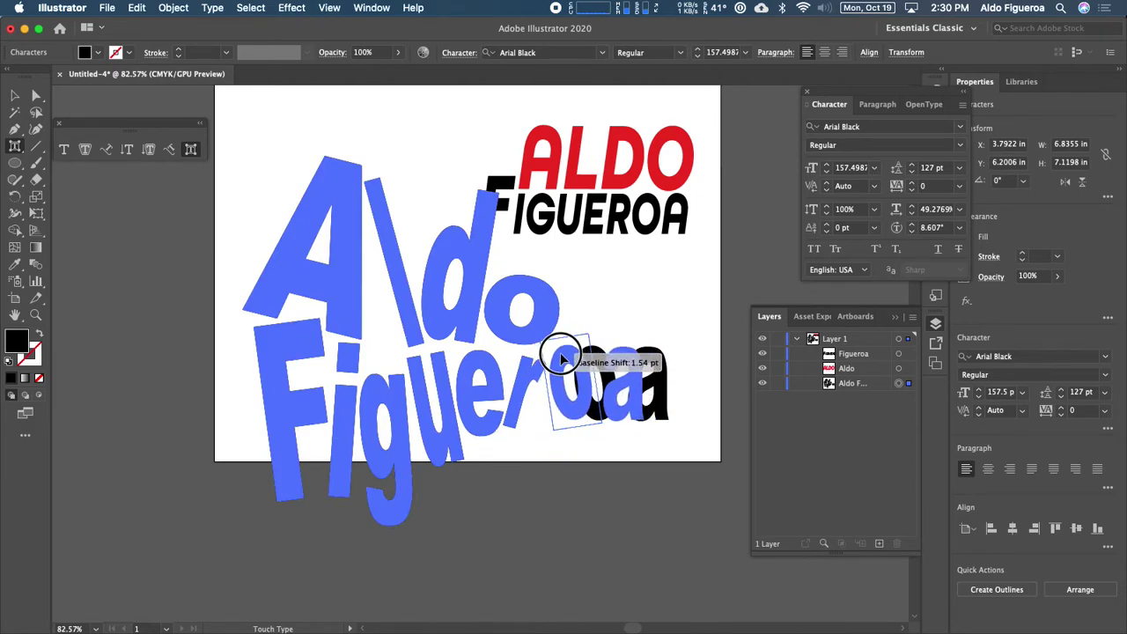
pyautogui.moveTo(547, 388); pyautogui.dragTo(548, 393)
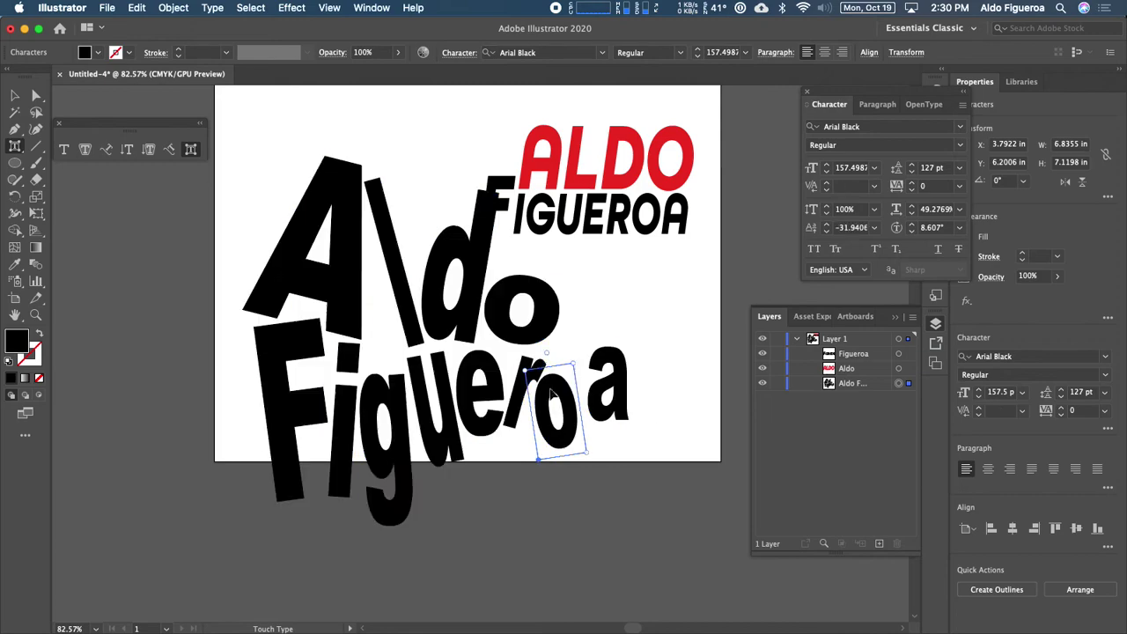
# Step: Tilt the final a to −12.569° and lower it, then shift the whole text up-left
pyautogui.click(607, 356)
pyautogui.moveTo(622, 360); pyautogui.dragTo(617, 334)
pyautogui.moveTo(613, 359); pyautogui.dragTo(614, 374)
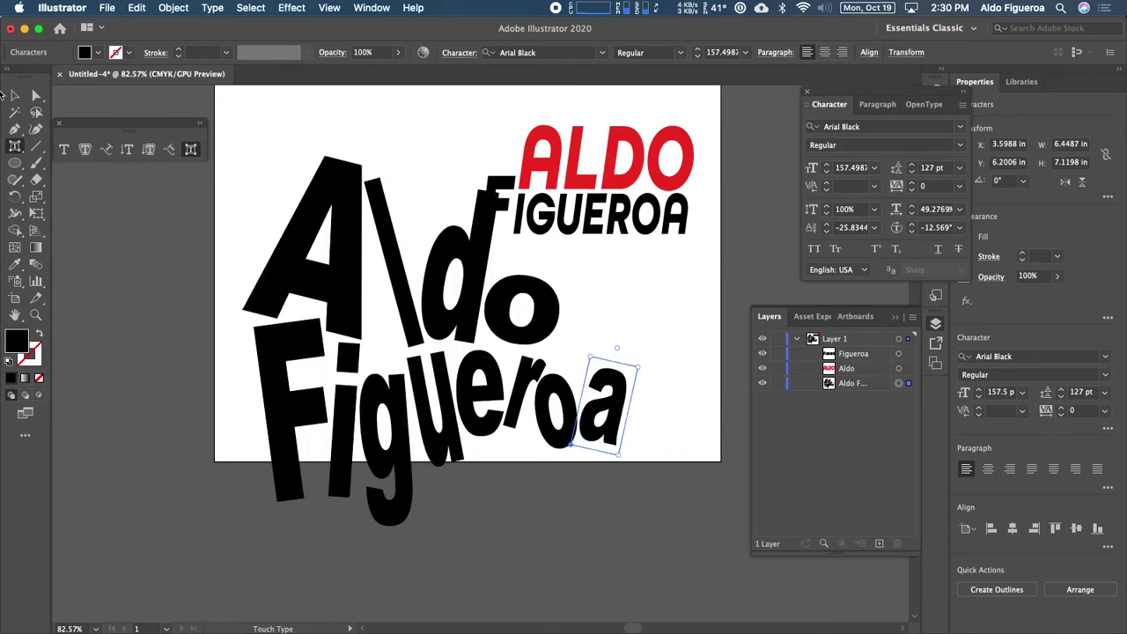
pyautogui.click(15, 96)
pyautogui.moveTo(467, 321); pyautogui.dragTo(428, 298)
# Step: Zoom out, move the warped text off the artboard's left edge and pan to the logo
pyautogui.press('super+minus')
pyautogui.scroll(2, 480, 333)
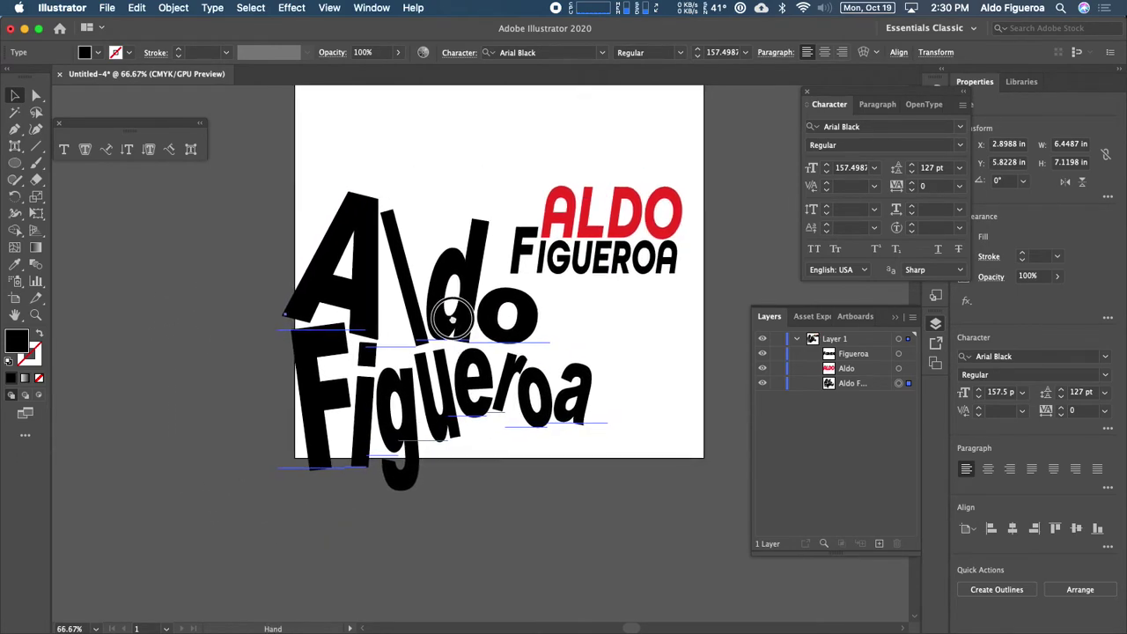
pyautogui.moveTo(482, 340); pyautogui.dragTo(361, 310)
pyautogui.hscroll(-5, 454, 354)
pyautogui.press('space')
pyautogui.moveTo(642, 322); pyautogui.dragTo(468, 283)
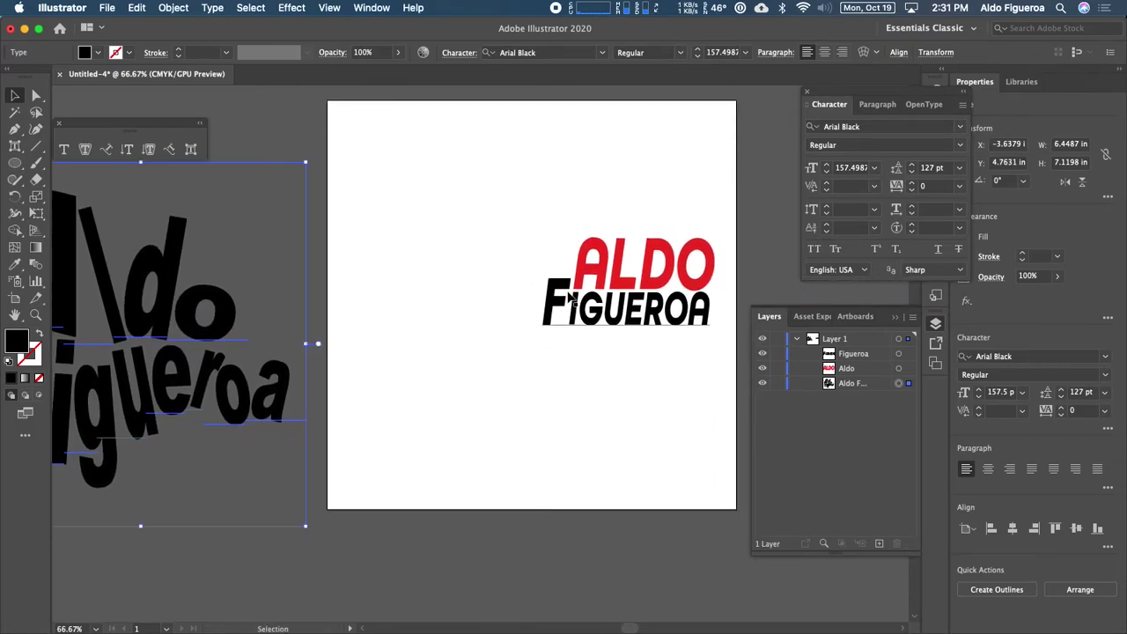
pyautogui.click(626, 309)
pyautogui.click(596, 252)
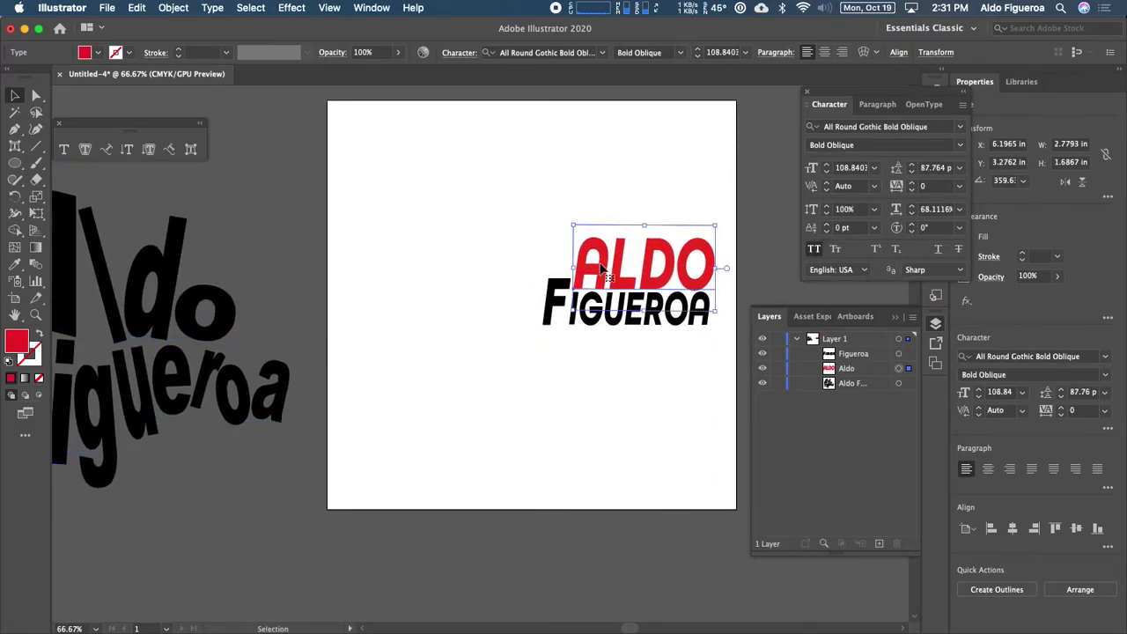
pyautogui.click(190, 149)
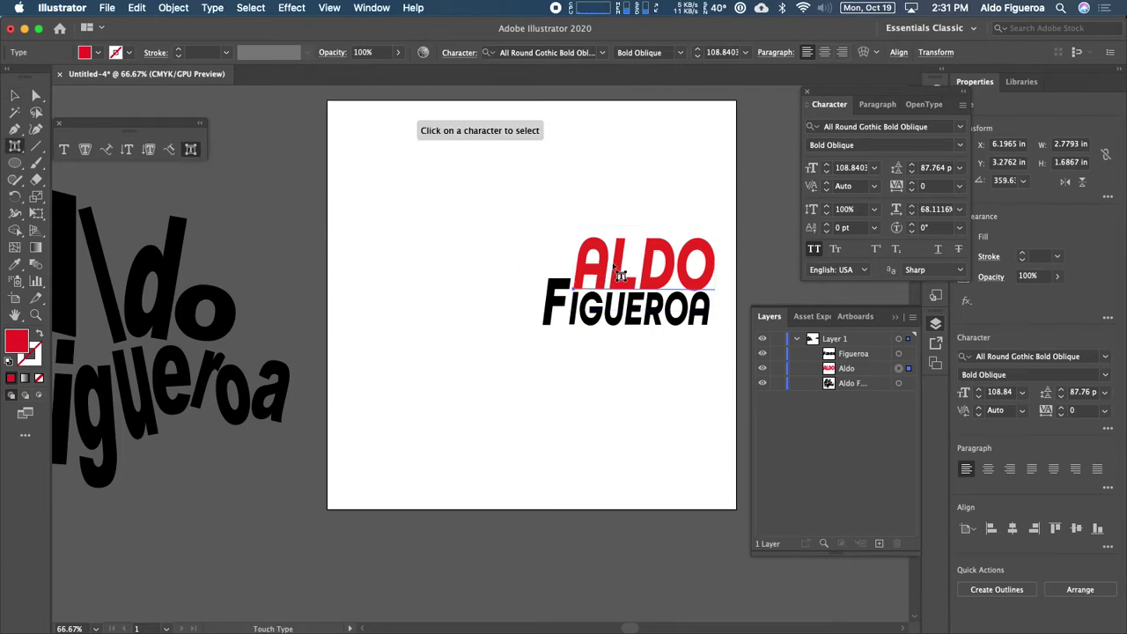
pyautogui.moveTo(608, 280)
pyautogui.mouseDown()
pyautogui.moveTo(571, 251)
pyautogui.moveTo(582, 283)
pyautogui.moveTo(572, 283)
pyautogui.moveTo(614, 284)
pyautogui.mouseUp()
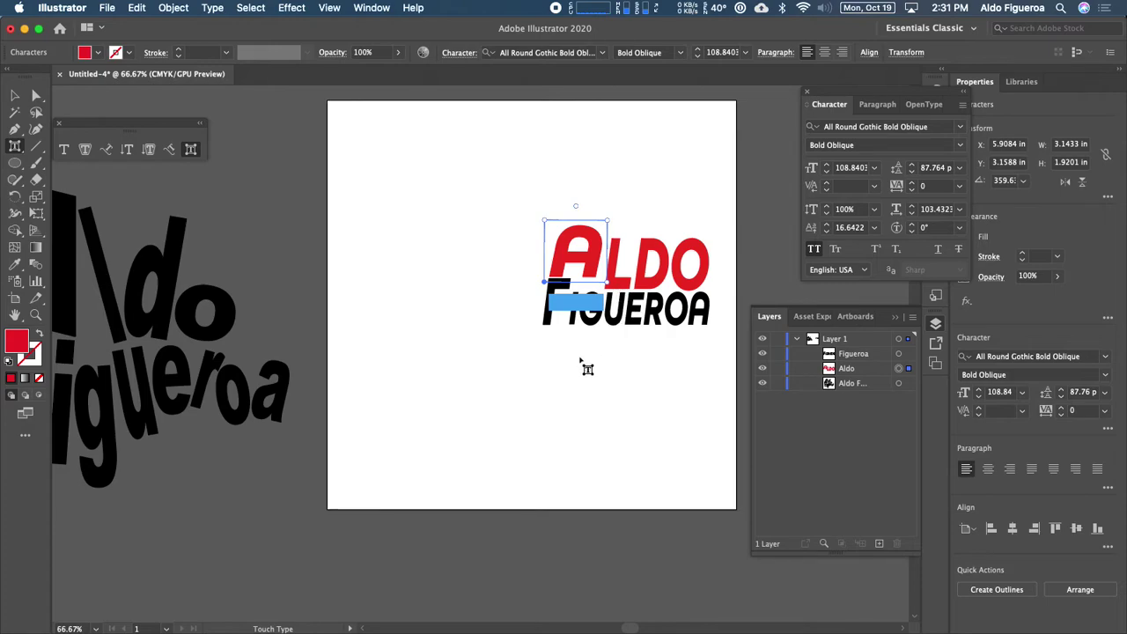
pyautogui.click(587, 367)
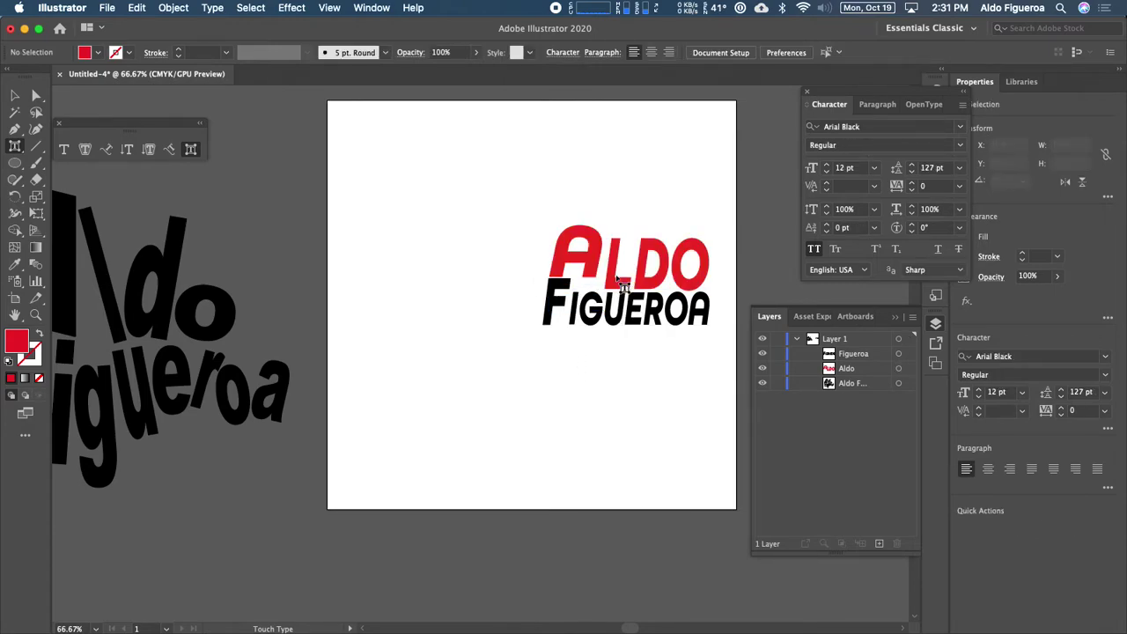
pyautogui.click(618, 278)
pyautogui.moveTo(629, 223); pyautogui.dragTo(644, 210)
pyautogui.moveTo(615, 275); pyautogui.dragTo(614, 270)
pyautogui.click(588, 261)
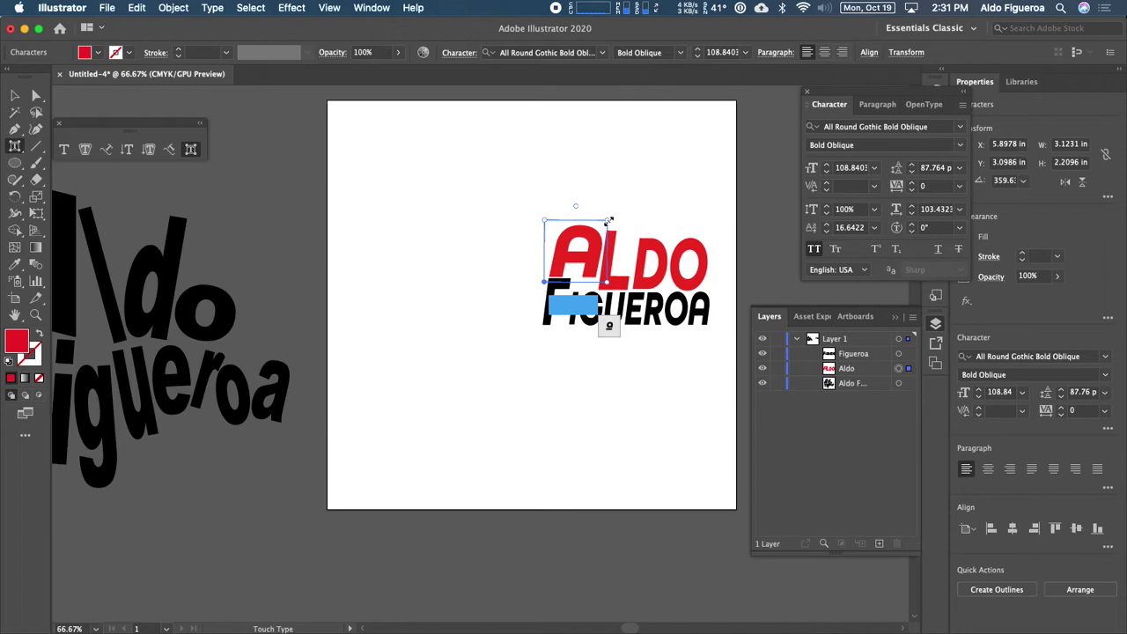
pyautogui.moveTo(608, 280); pyautogui.dragTo(609, 230)
pyautogui.click(668, 277)
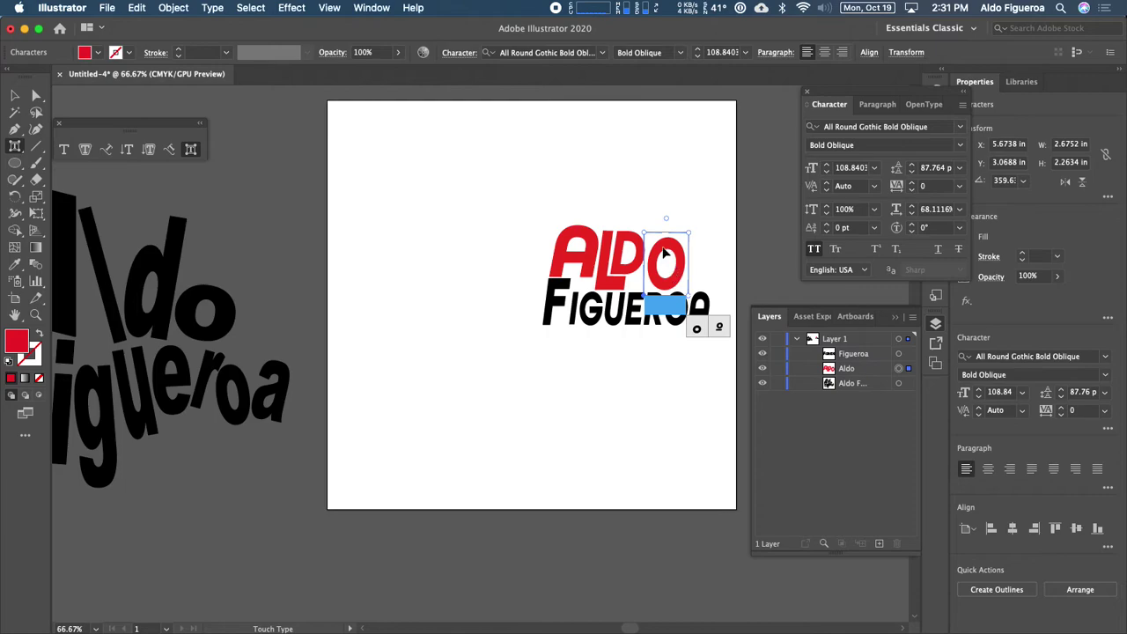
pyautogui.moveTo(655, 258); pyautogui.dragTo(659, 255)
pyautogui.moveTo(664, 214); pyautogui.dragTo(693, 275)
pyautogui.moveTo(695, 247); pyautogui.dragTo(679, 286)
pyautogui.moveTo(669, 269); pyautogui.dragTo(661, 278)
pyautogui.click(679, 238)
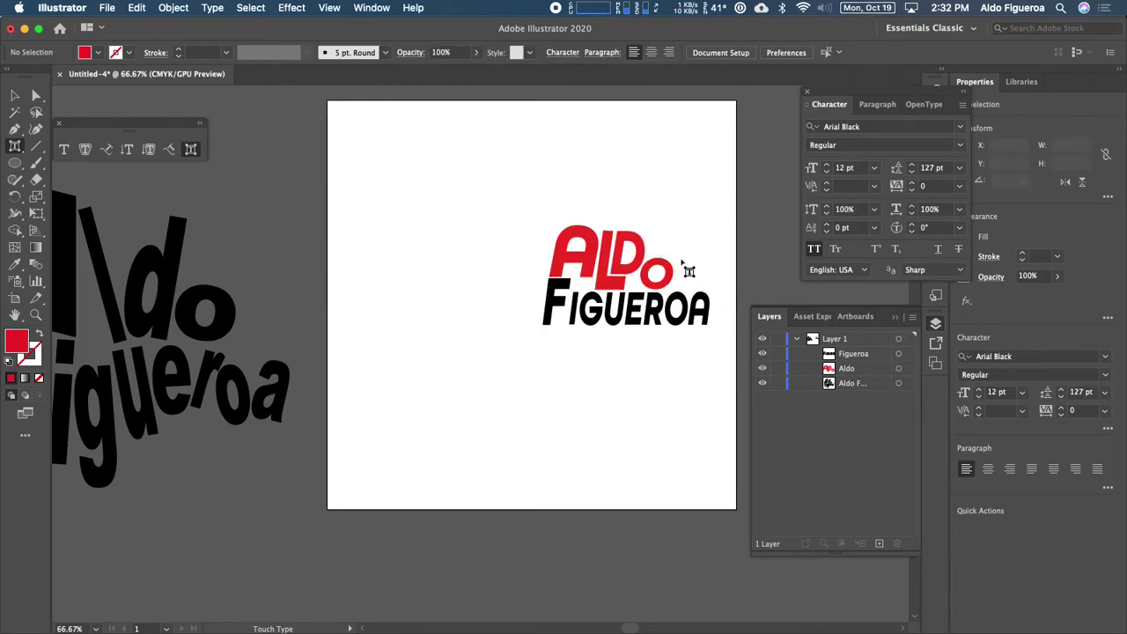
pyautogui.click(676, 264)
pyautogui.moveTo(679, 259)
pyautogui.mouseDown()
pyautogui.moveTo(693, 245)
pyautogui.moveTo(647, 219)
pyautogui.moveTo(686, 252)
pyautogui.moveTo(696, 224)
pyautogui.moveTo(678, 246)
pyautogui.mouseUp()
pyautogui.click(720, 227)
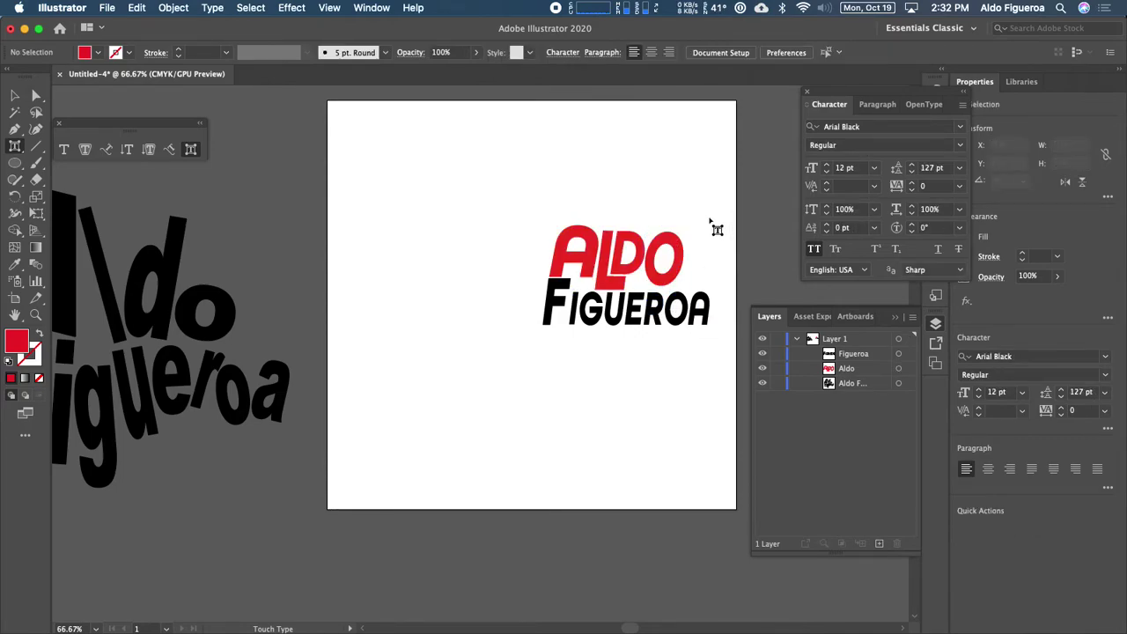
pyautogui.click(583, 307)
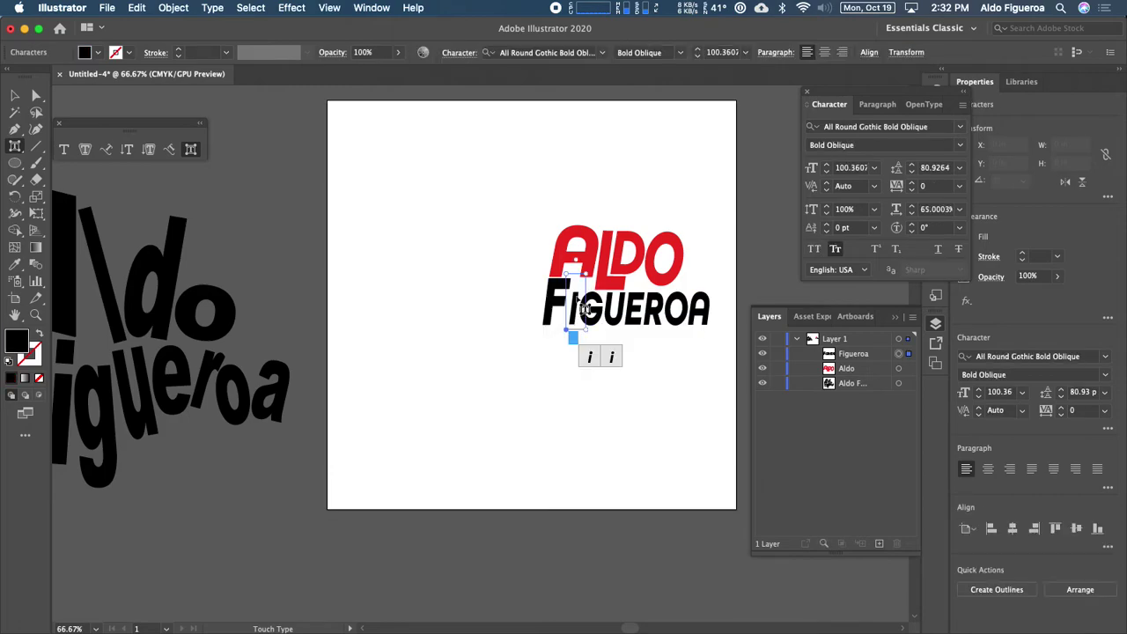
pyautogui.moveTo(583, 276); pyautogui.dragTo(589, 251)
pyautogui.moveTo(583, 332); pyautogui.dragTo(595, 325)
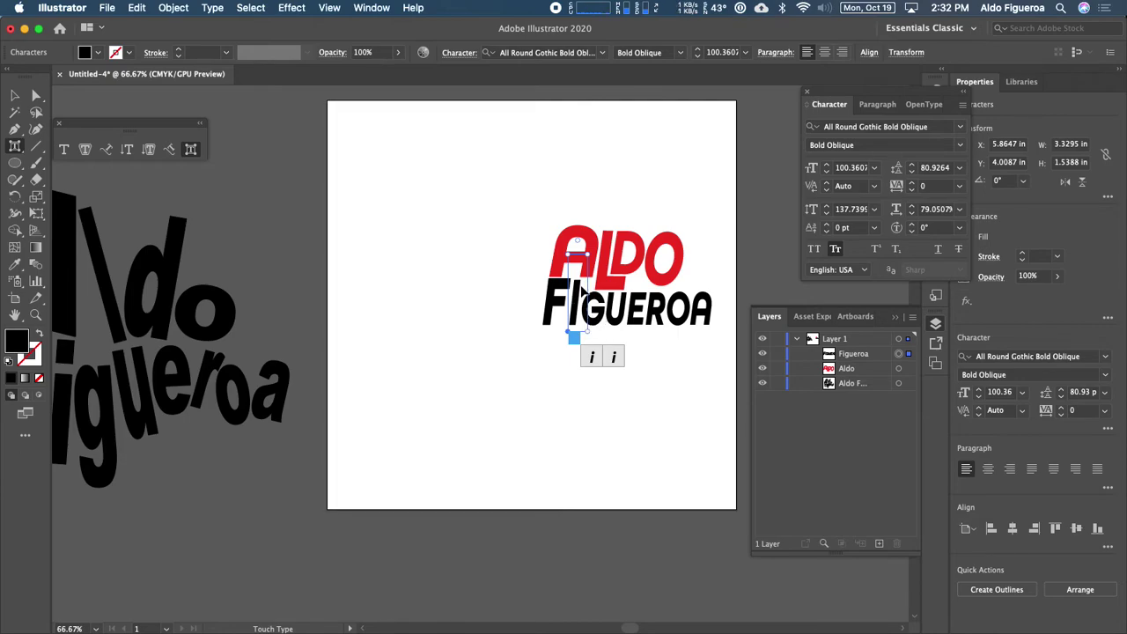
pyautogui.moveTo(586, 254); pyautogui.dragTo(537, 275)
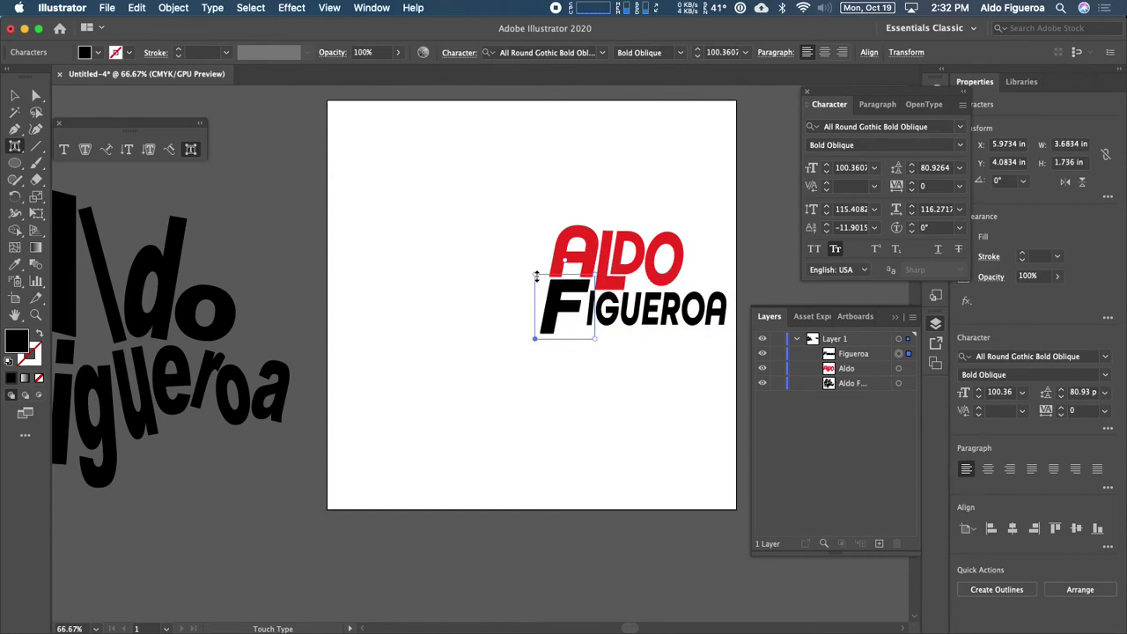
pyautogui.click(588, 316)
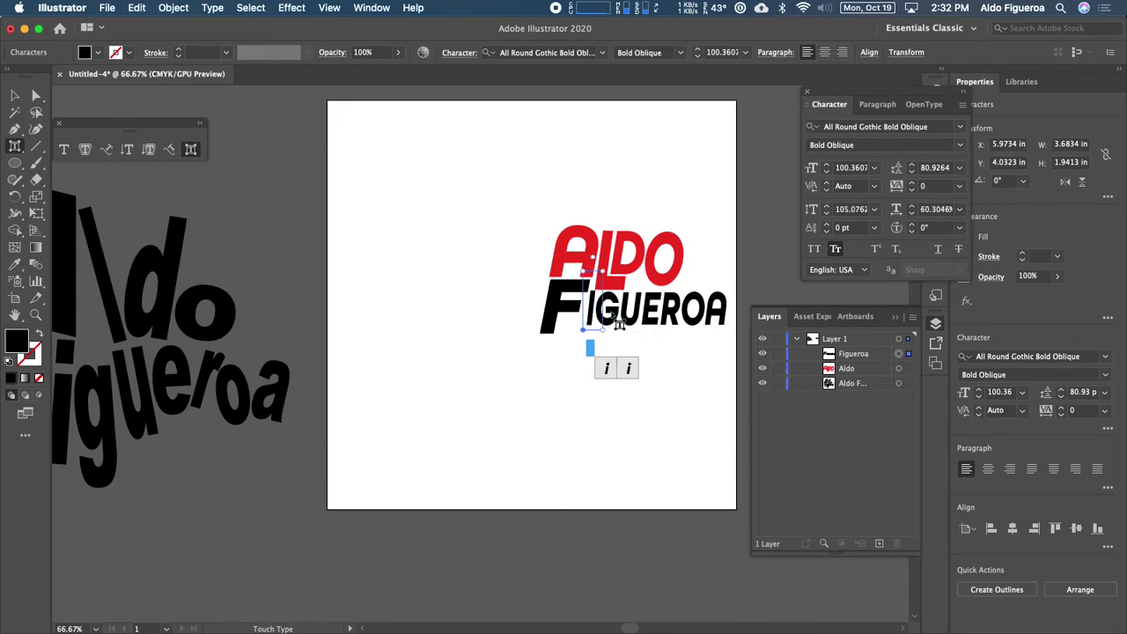
pyautogui.moveTo(599, 273)
pyautogui.mouseDown()
pyautogui.moveTo(613, 331)
pyautogui.moveTo(589, 313)
pyautogui.moveTo(611, 273)
pyautogui.mouseUp()
pyautogui.moveTo(592, 307); pyautogui.dragTo(597, 306)
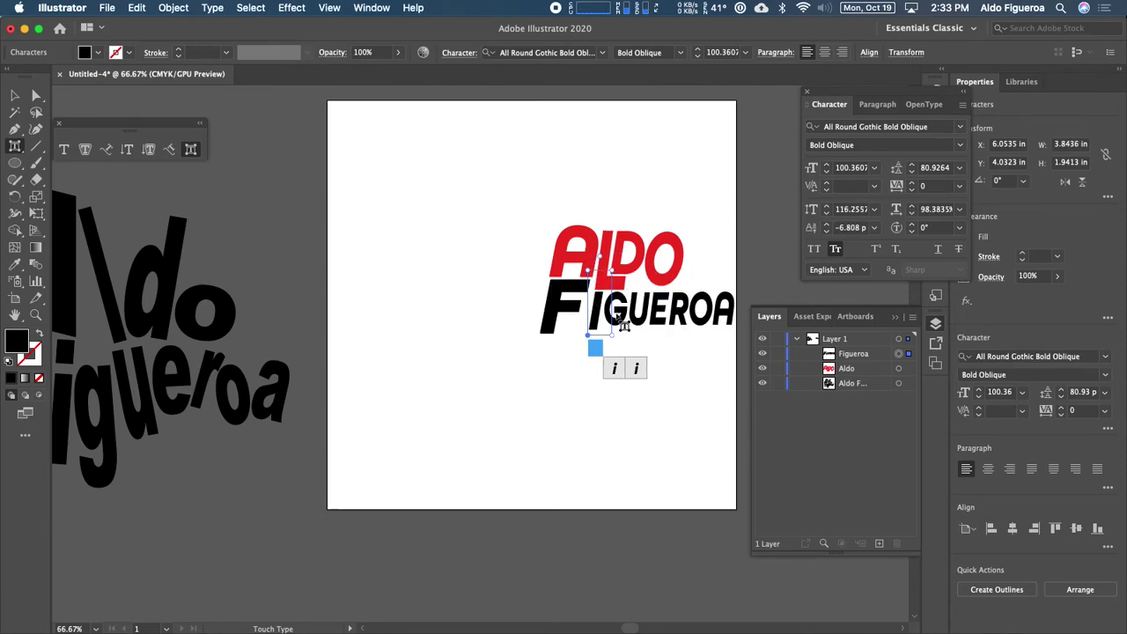
pyautogui.click(642, 317)
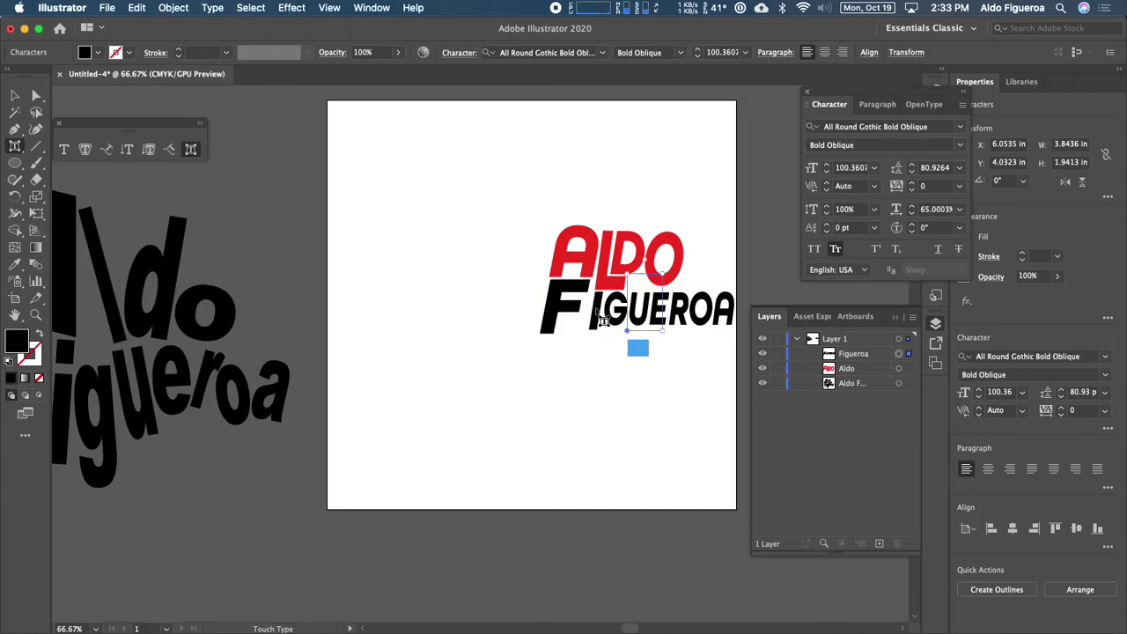
pyautogui.click(620, 317)
pyautogui.click(685, 307)
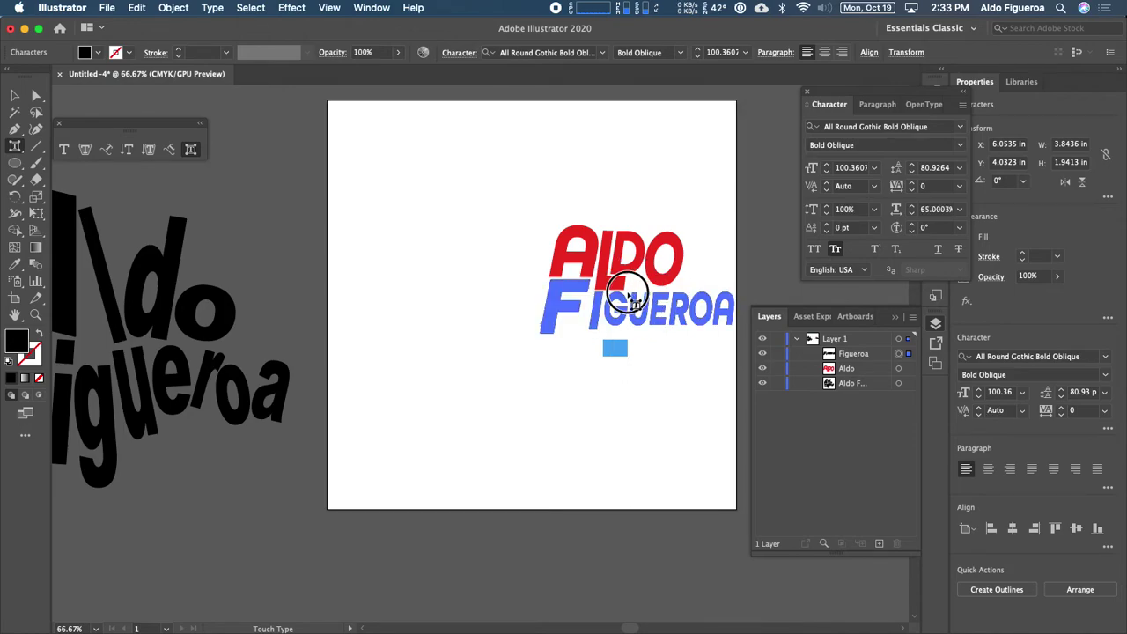
pyautogui.click(647, 360)
pyautogui.moveTo(658, 366)
pyautogui.mouseDown()
pyautogui.moveTo(606, 372)
pyautogui.moveTo(655, 362)
pyautogui.mouseUp()
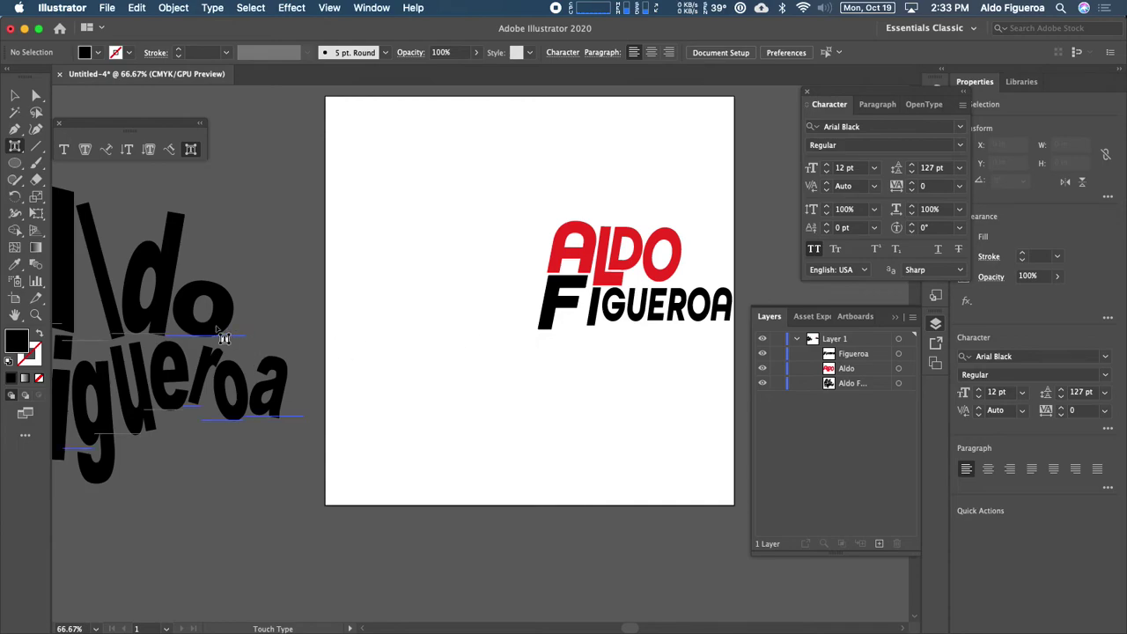
# Step: Move the large warped text back onto the artboard's left half
pyautogui.click(167, 330)
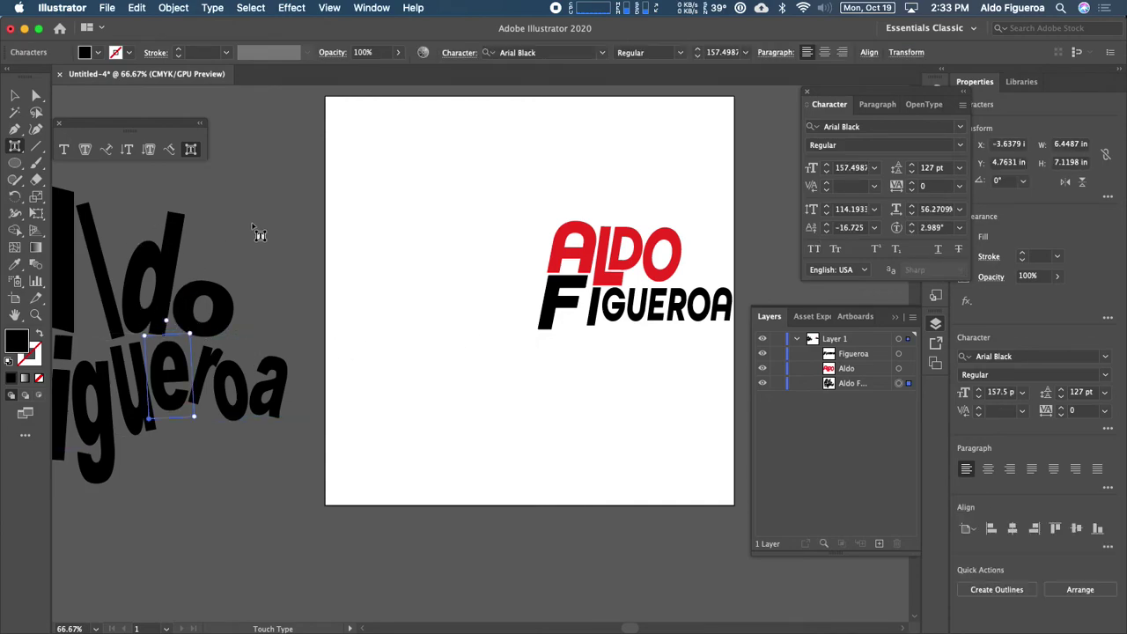
pyautogui.click(15, 94)
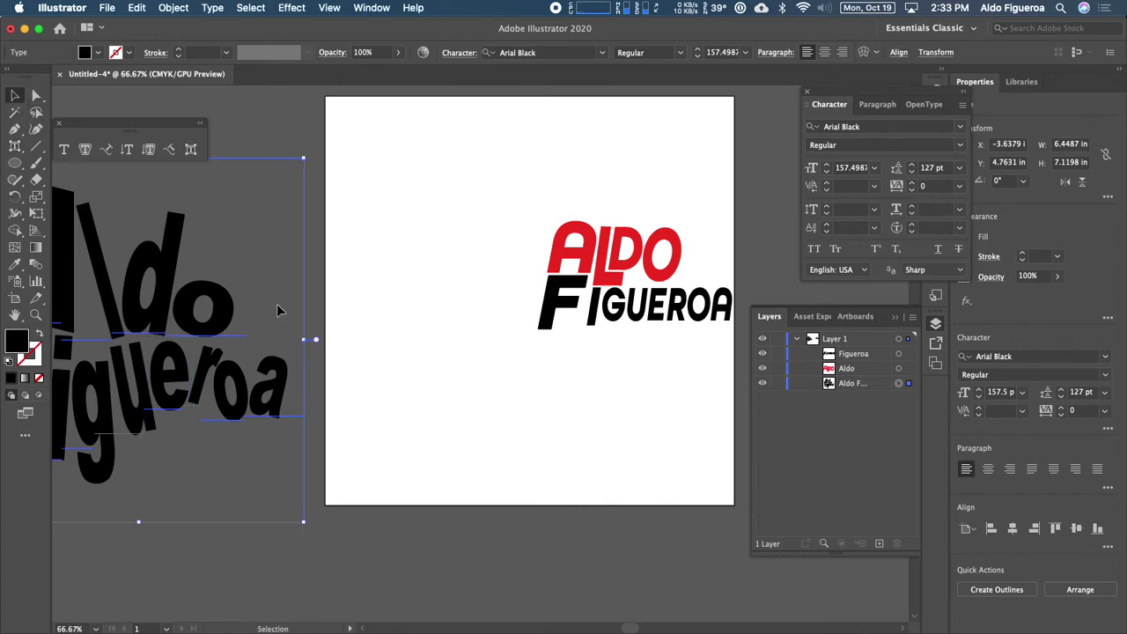
pyautogui.moveTo(225, 317); pyautogui.dragTo(425, 332)
pyautogui.click(666, 317)
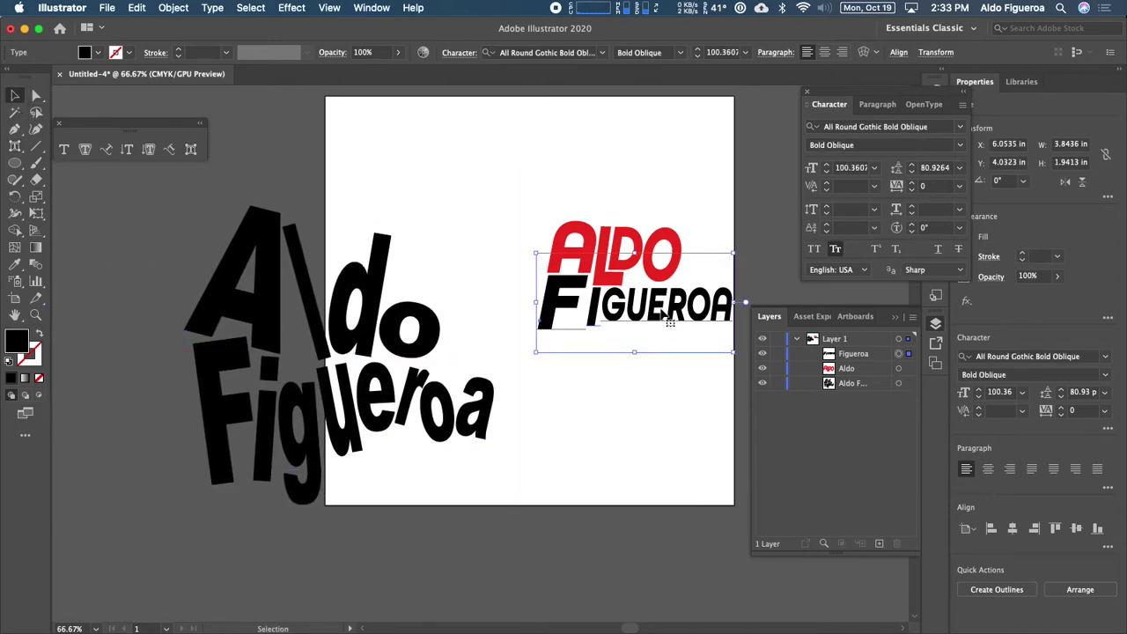
pyautogui.click(661, 244)
pyautogui.click(649, 311)
pyautogui.click(636, 247)
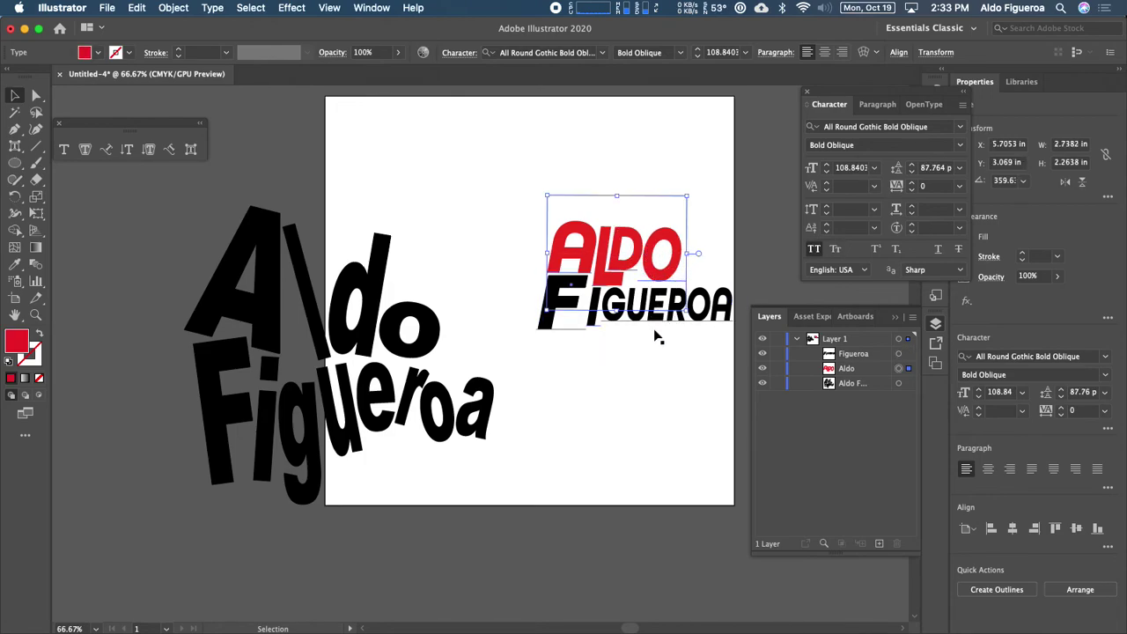
pyautogui.click(724, 304)
pyautogui.click(578, 240)
pyautogui.click(192, 151)
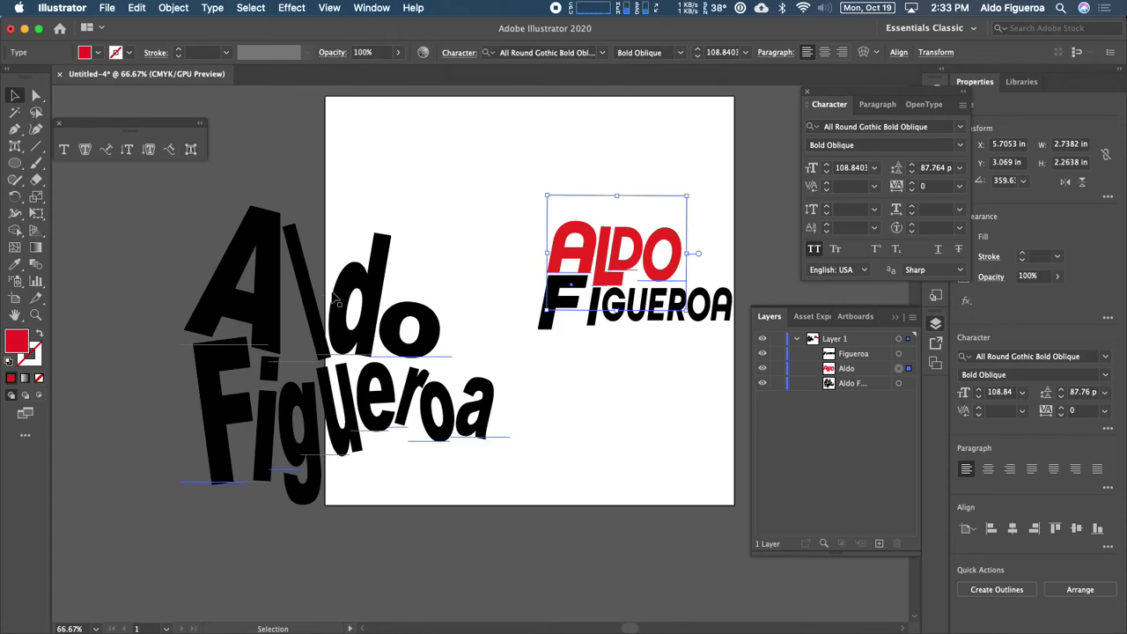